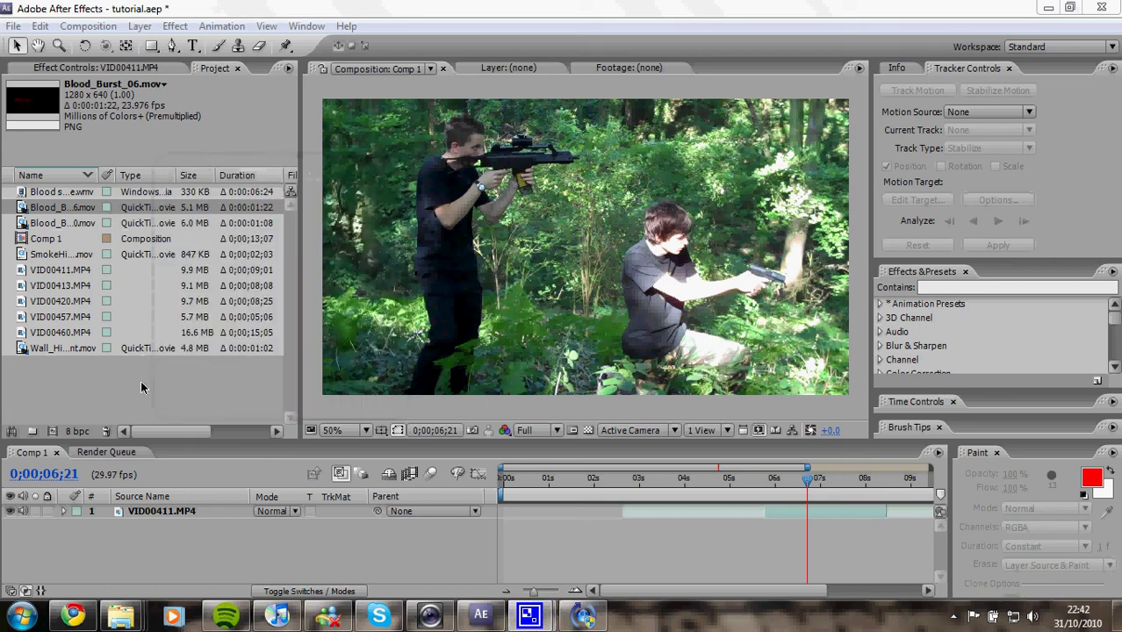
- Review the blood and wall-hit clips in the Project panel and select Blood stock footage.wmv
left_click(142, 387)
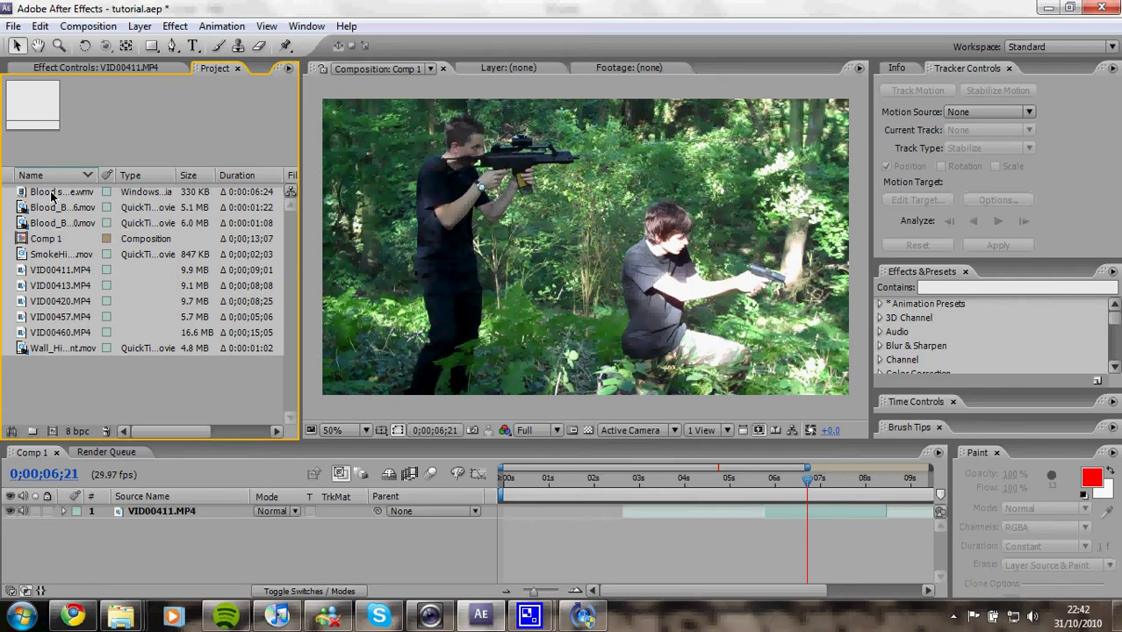
left_click(322, 595)
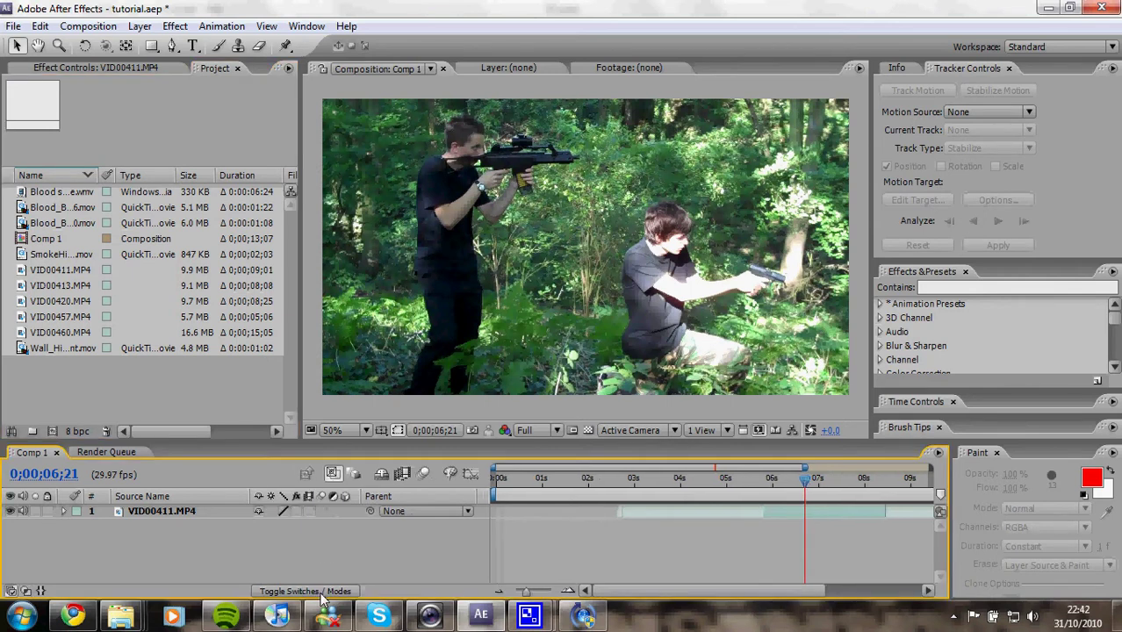
left_click(296, 510)
left_click(296, 511)
left_click(44, 192)
left_click(45, 207)
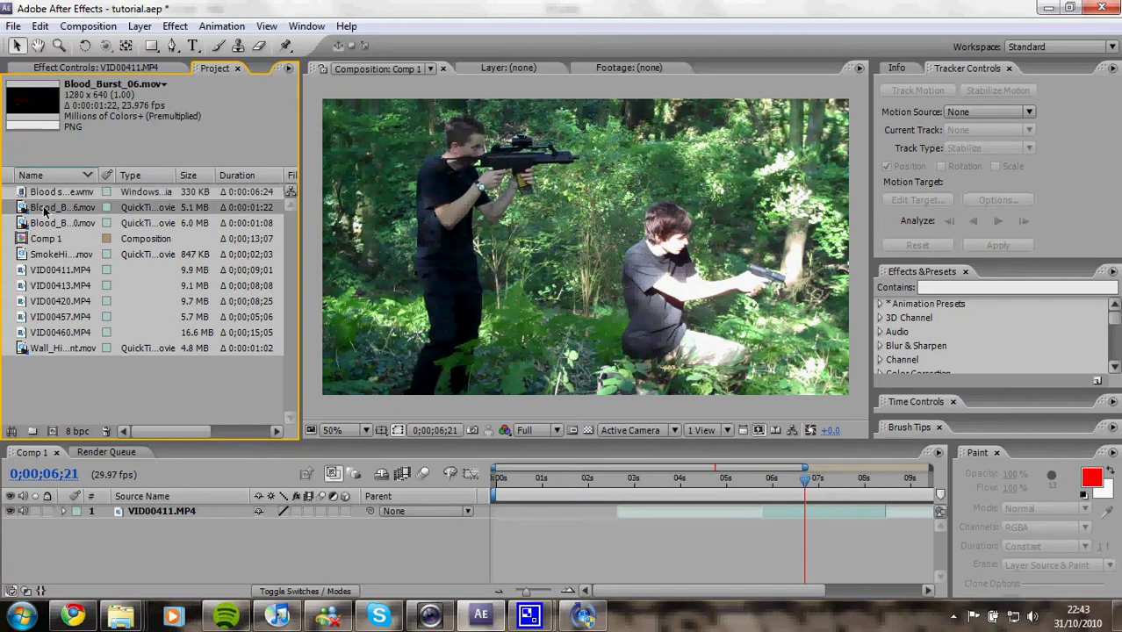
left_click(46, 223)
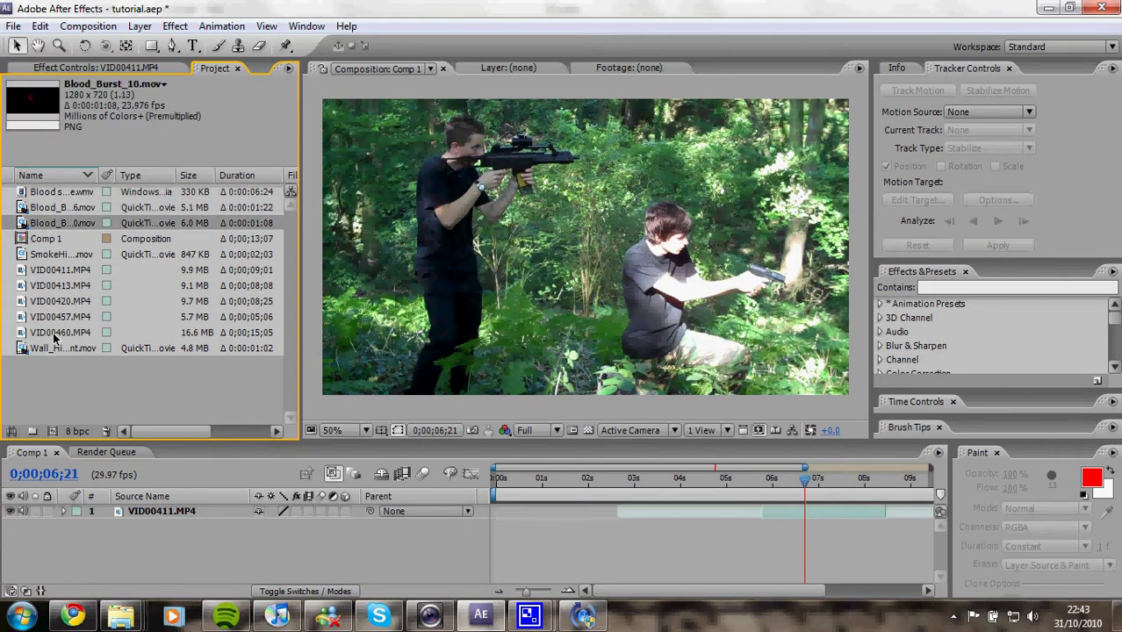
left_click(54, 350)
left_click(56, 194)
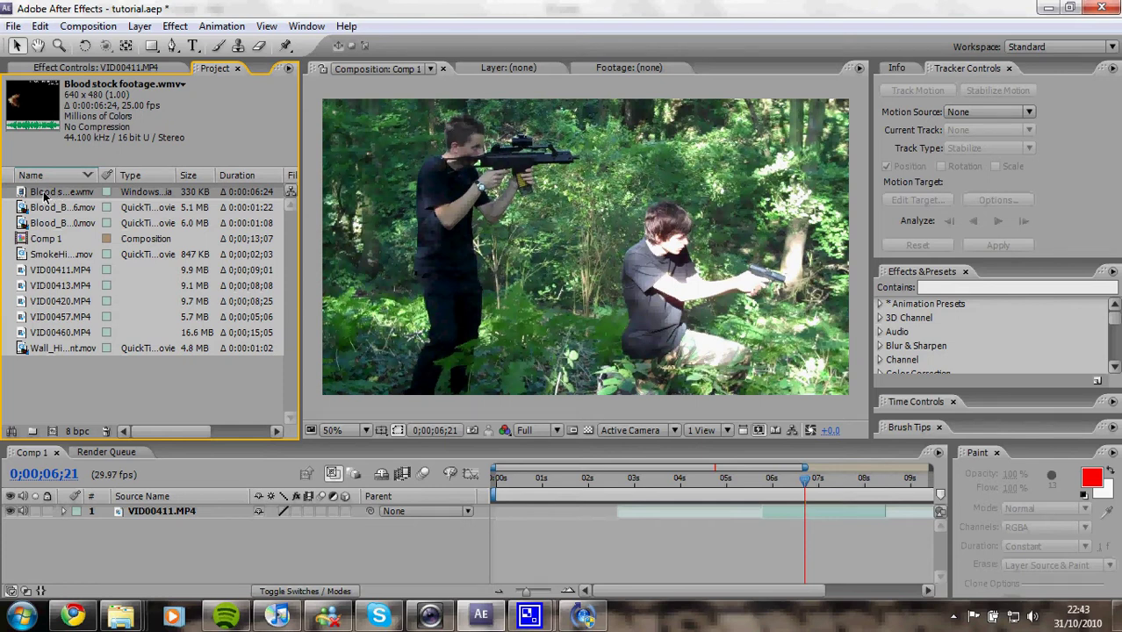
- Add Blood stock footage.wmv to Comp 1 and slide its layer to start later
left_click_drag(45, 197, 595, 227)
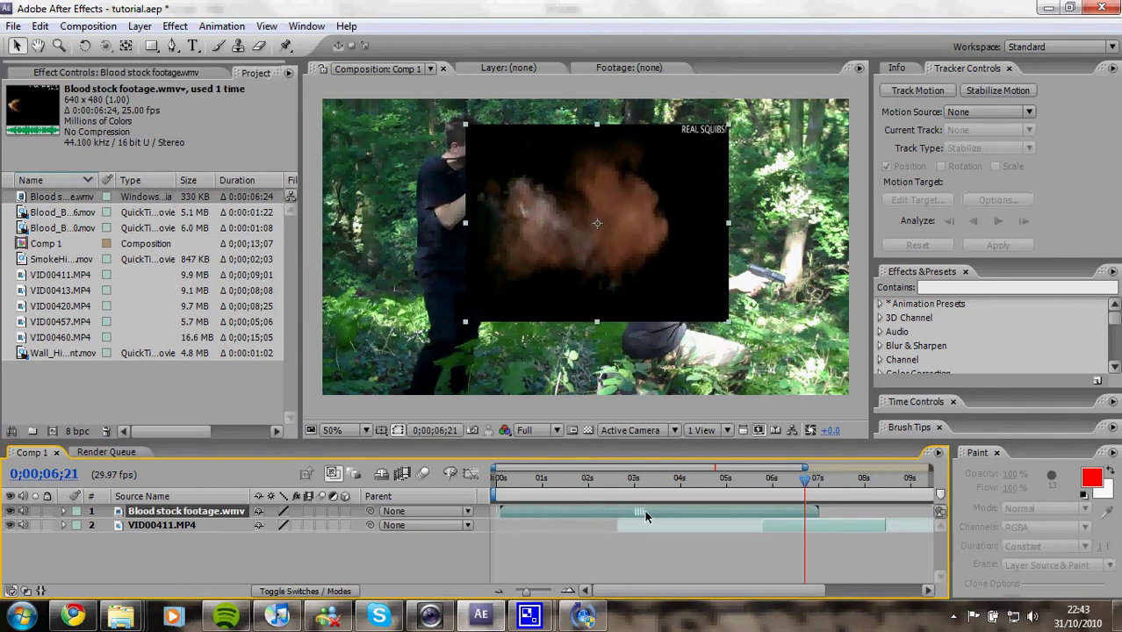
left_click_drag(645, 513, 727, 514)
mouse_move(586, 510)
left_mouse_down()
mouse_move(857, 511)
mouse_move(586, 511)
left_mouse_up()
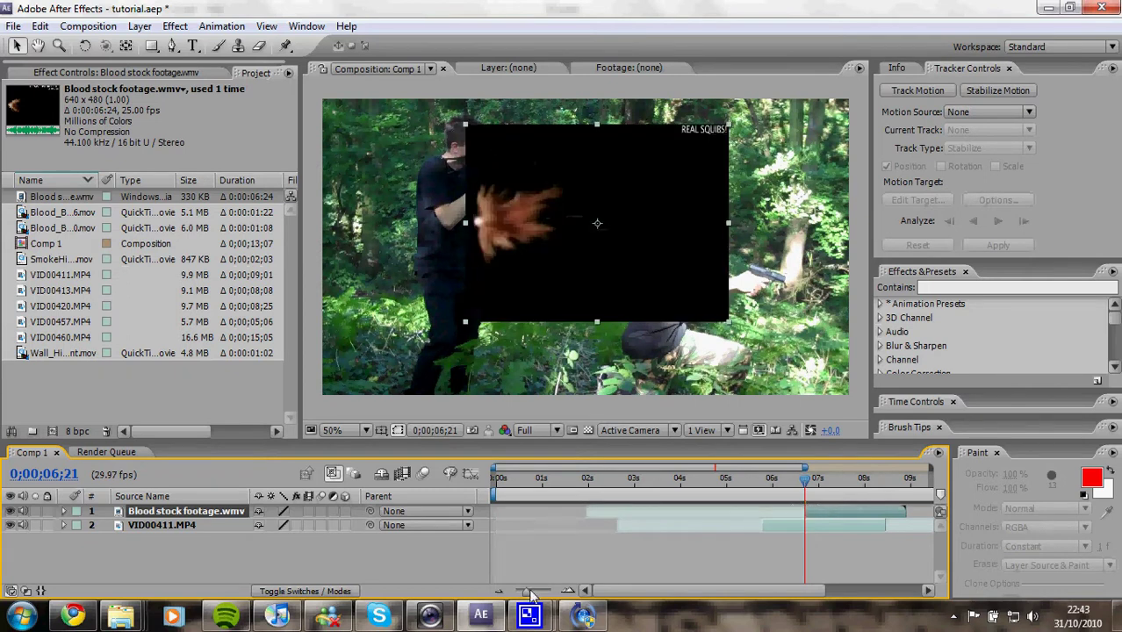
left_click_drag(527, 591, 523, 595)
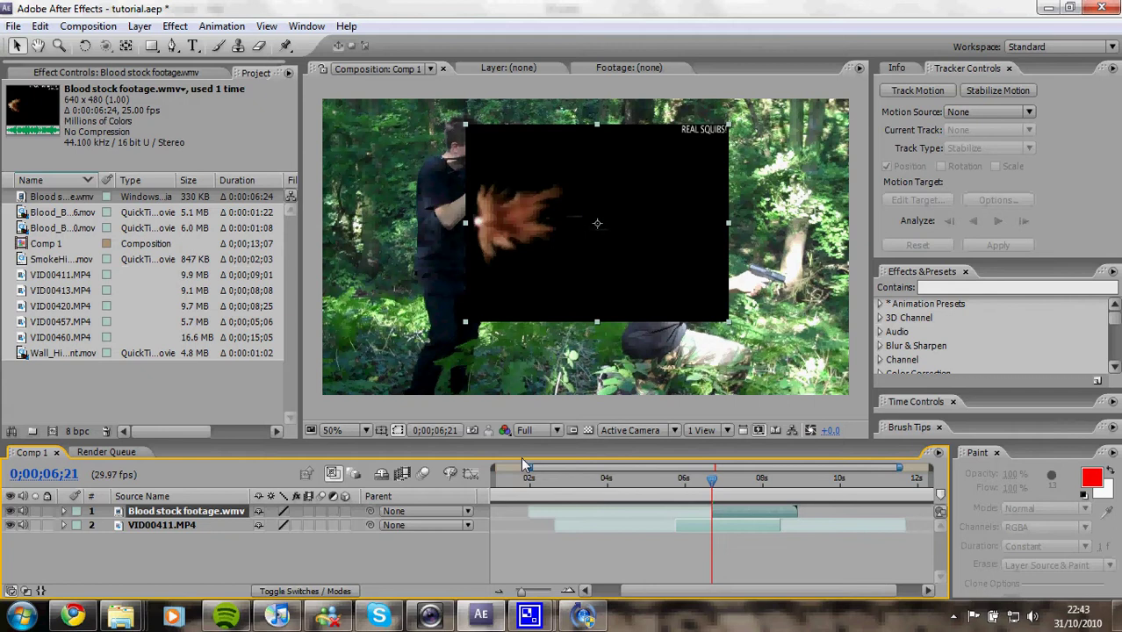
- Set the blood layer's blend mode to Screen and move the splatter down-left
left_click(275, 591)
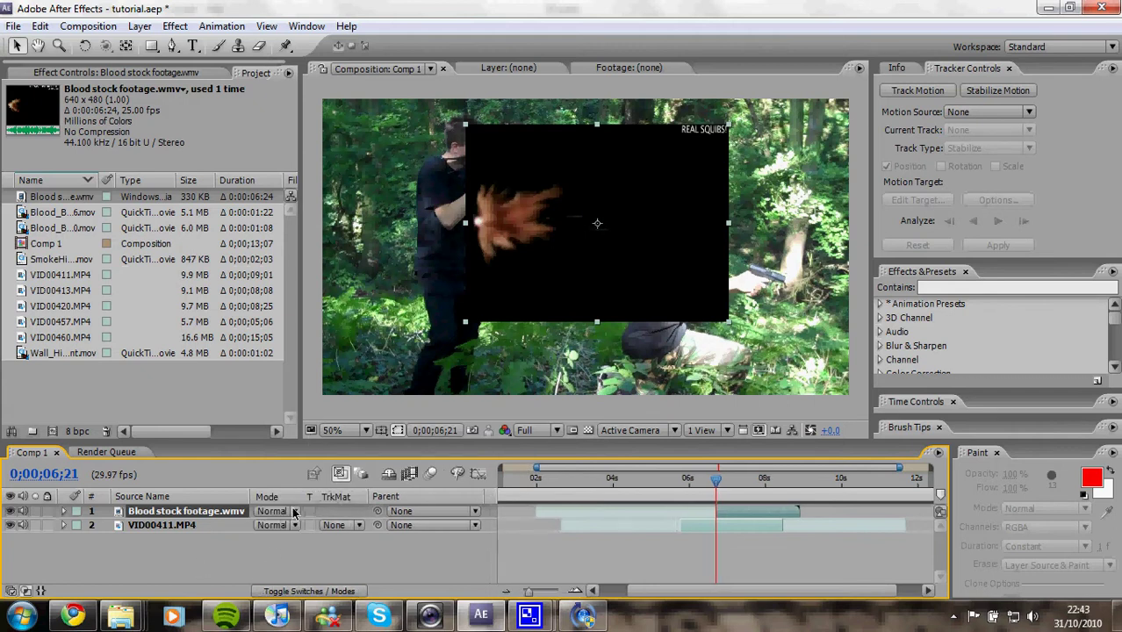
left_click(295, 511)
left_click(294, 277)
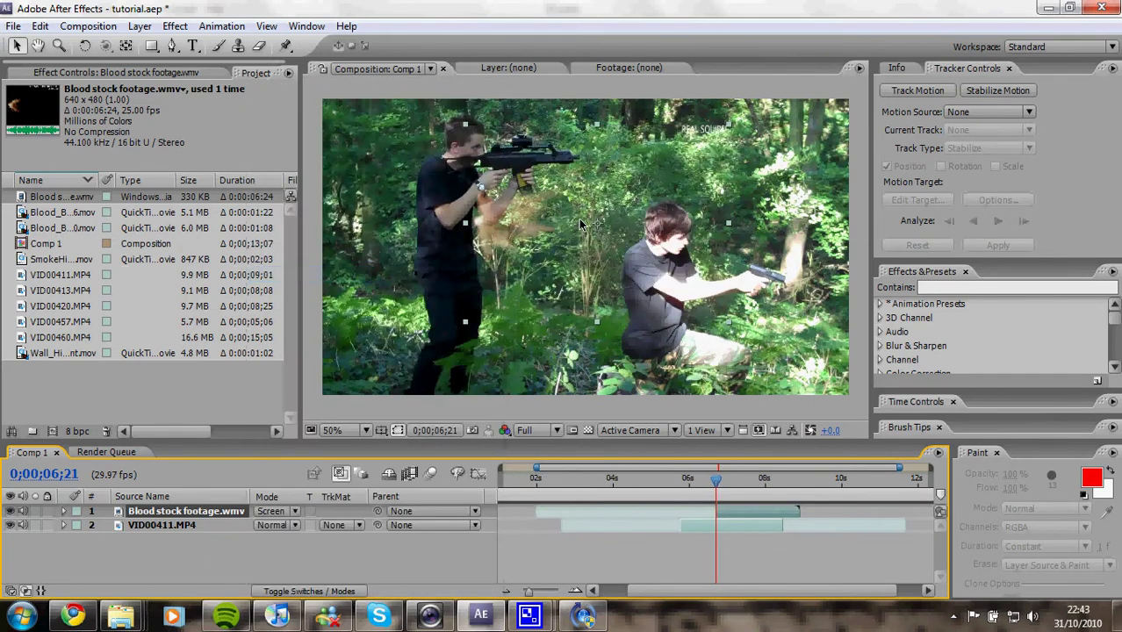
left_click_drag(521, 230, 436, 318)
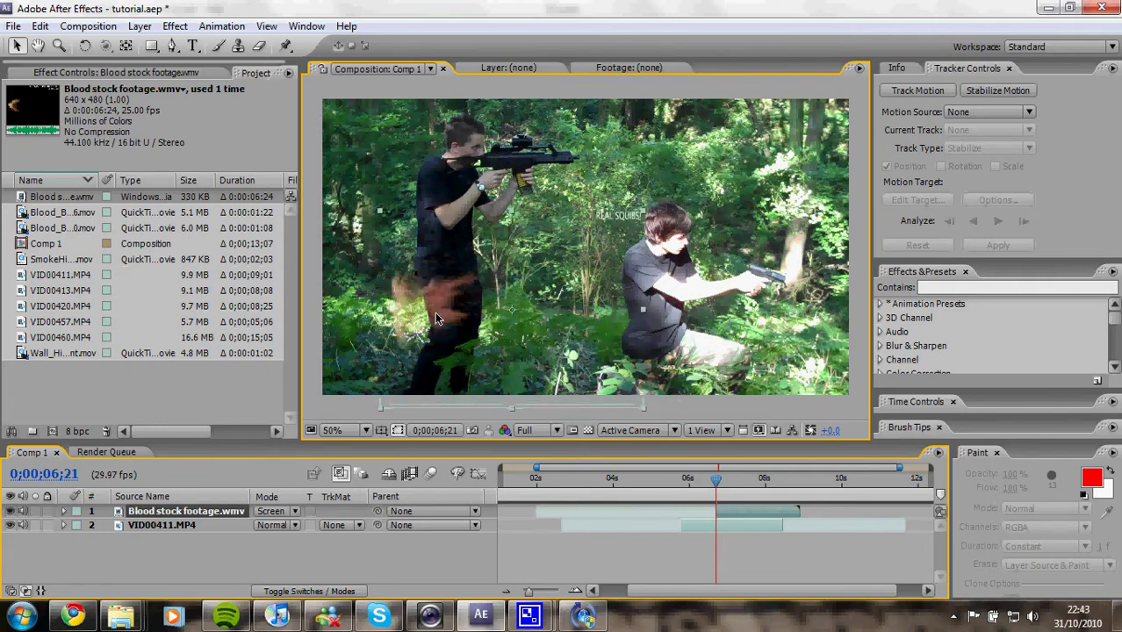
- Erase the REAL SQUIBS! watermark from the blood layer with the Eraser
double_click(616, 223)
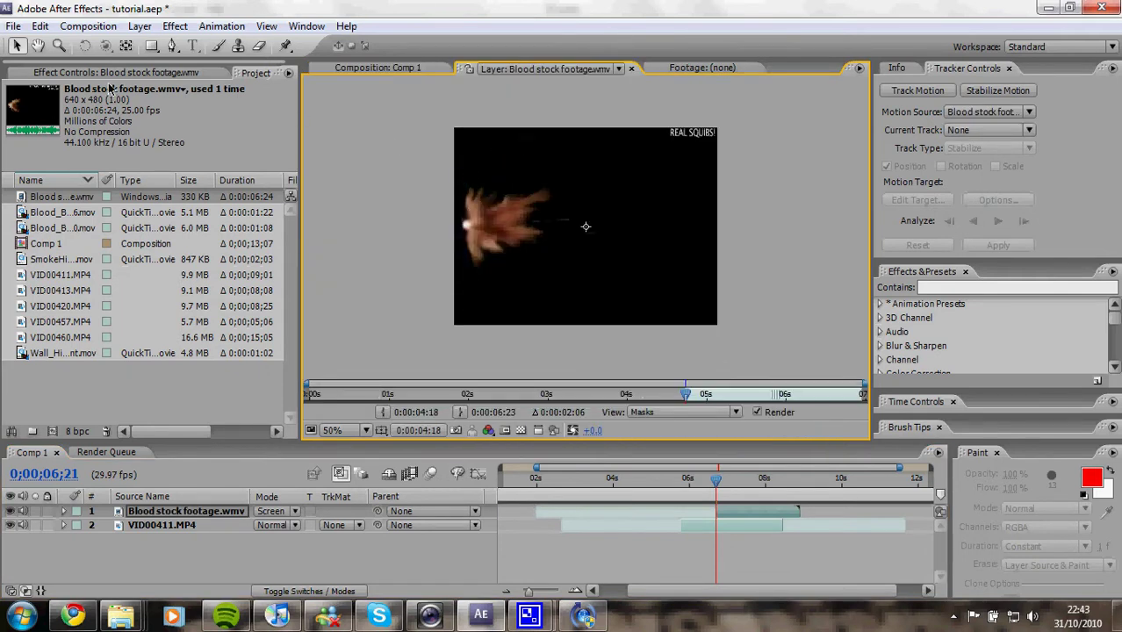
left_click(259, 48)
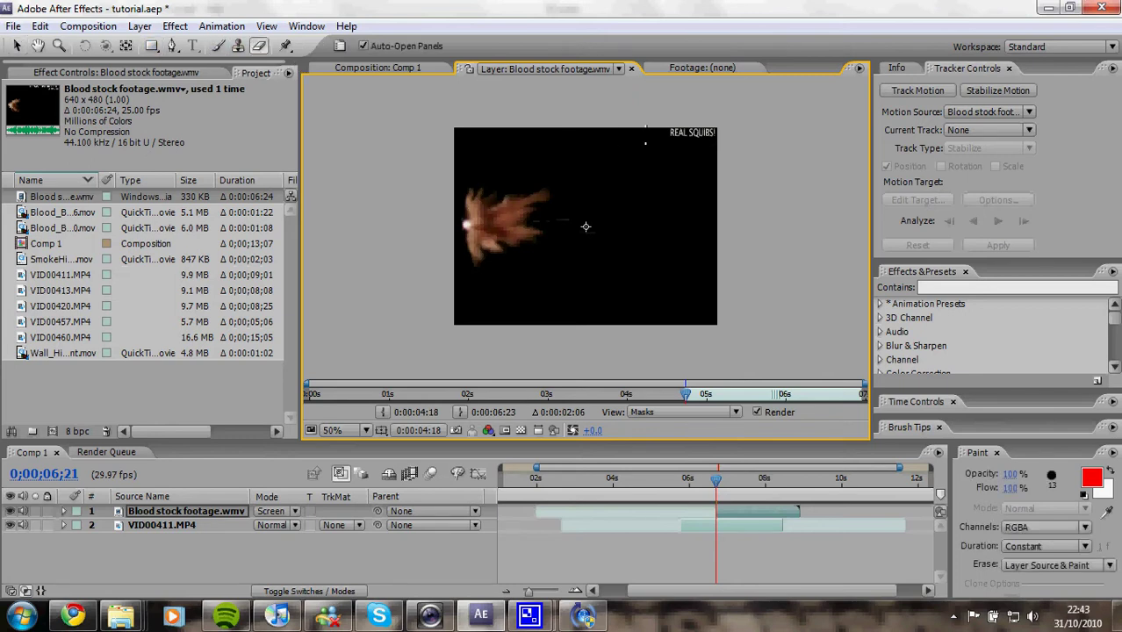
left_click_drag(669, 133, 673, 146)
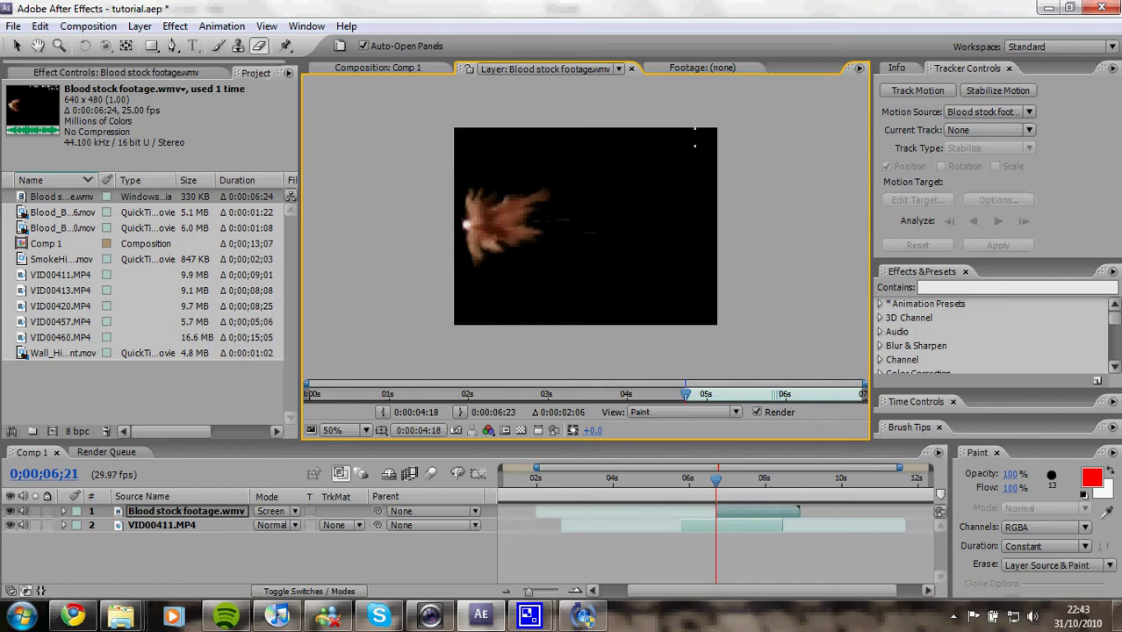
- Dismiss the paint-tools warning and rotate the blood splatter onto the kneeling actor's shoulder
left_click(395, 67)
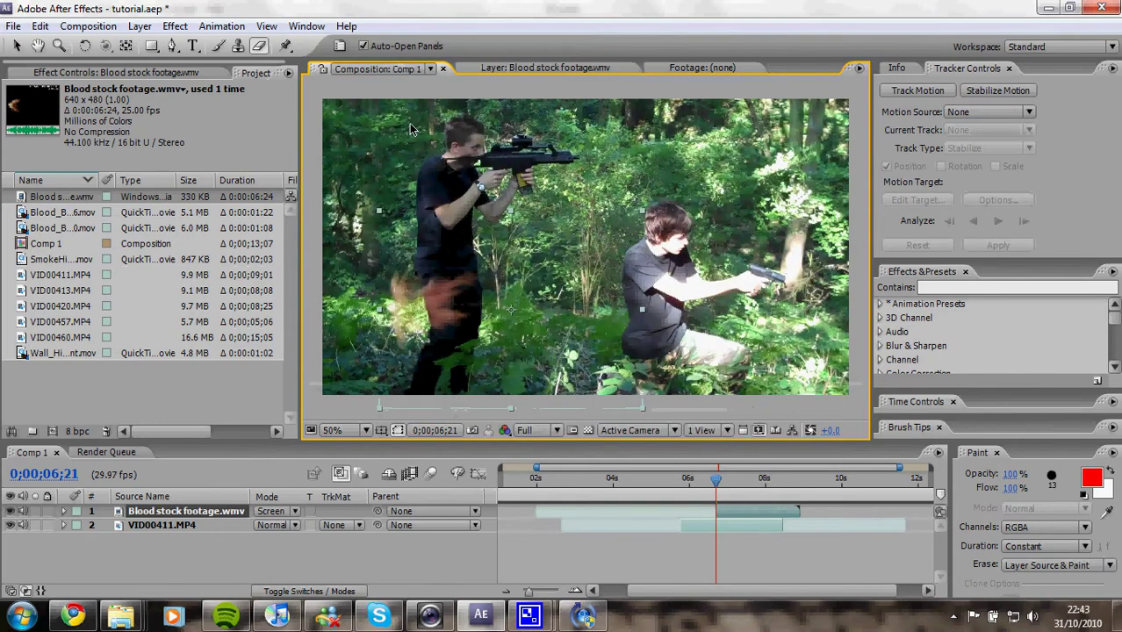
left_click(420, 327)
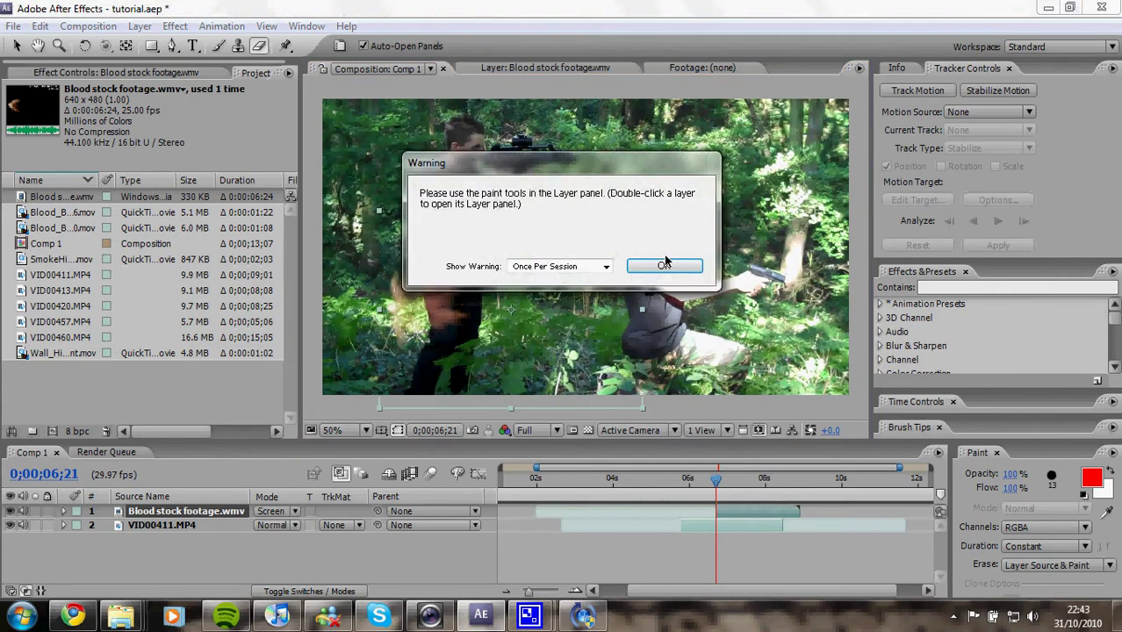
left_click(664, 264)
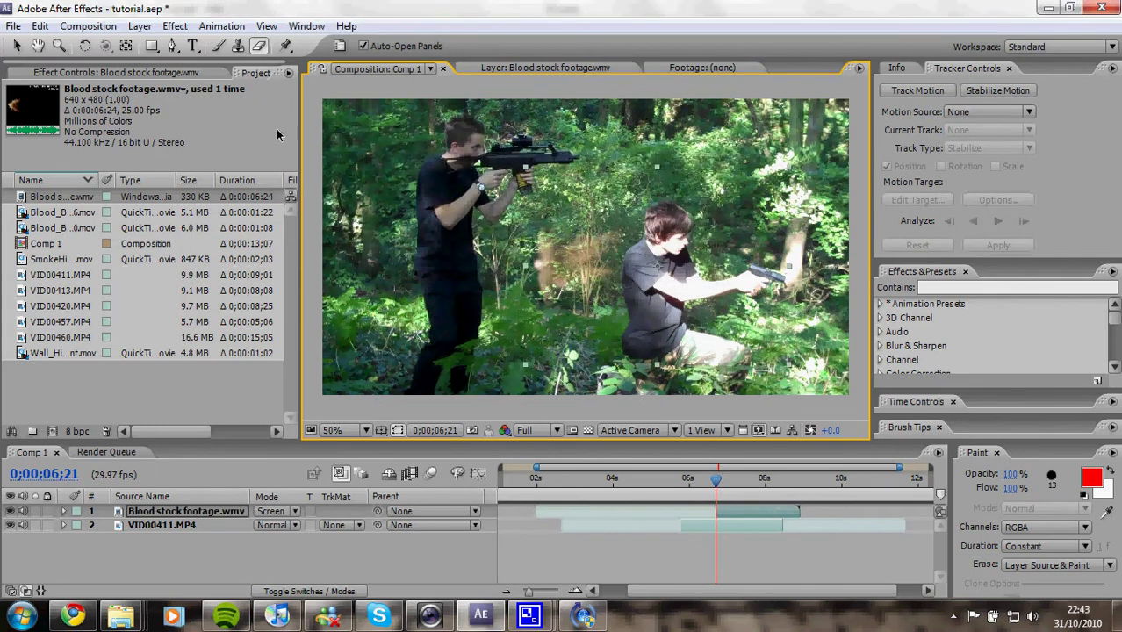
left_click(84, 45)
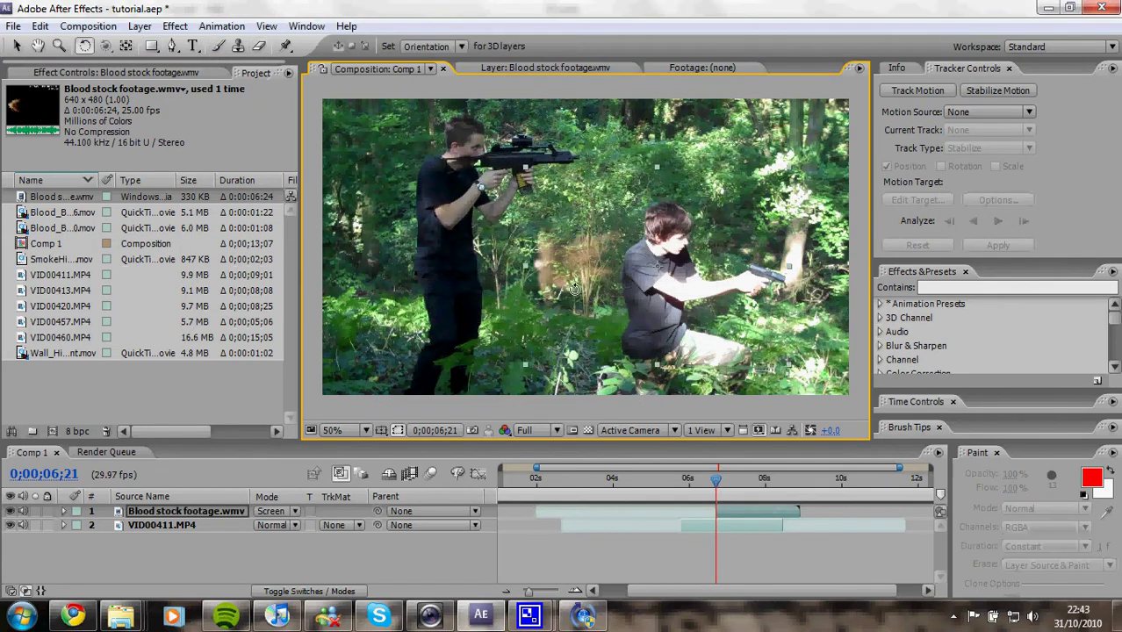
left_click_drag(574, 288, 646, 266)
key("v")
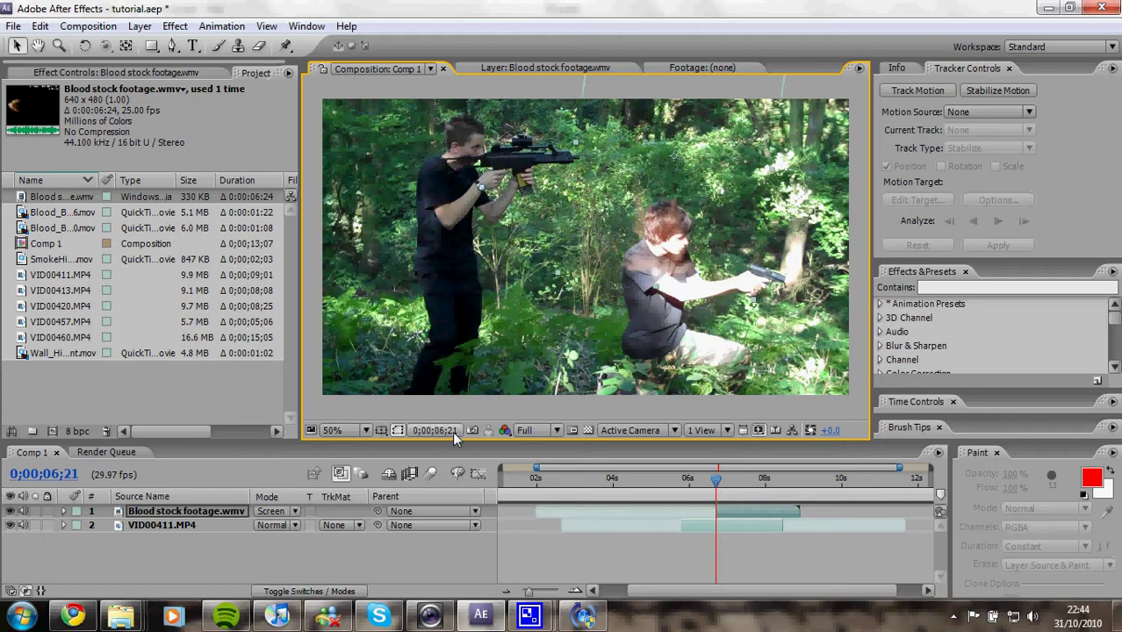
- Jump to 0;00;06;26 and slide the blood layer's start to that frame
left_click_drag(71, 479, 75, 486)
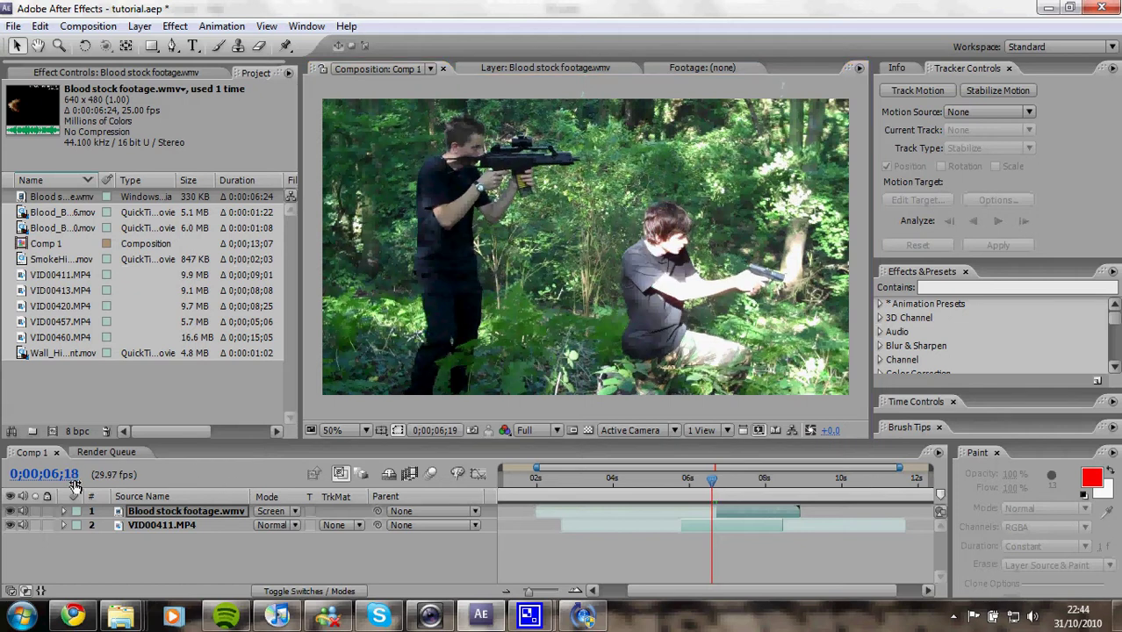
left_click(75, 483)
left_click(546, 217)
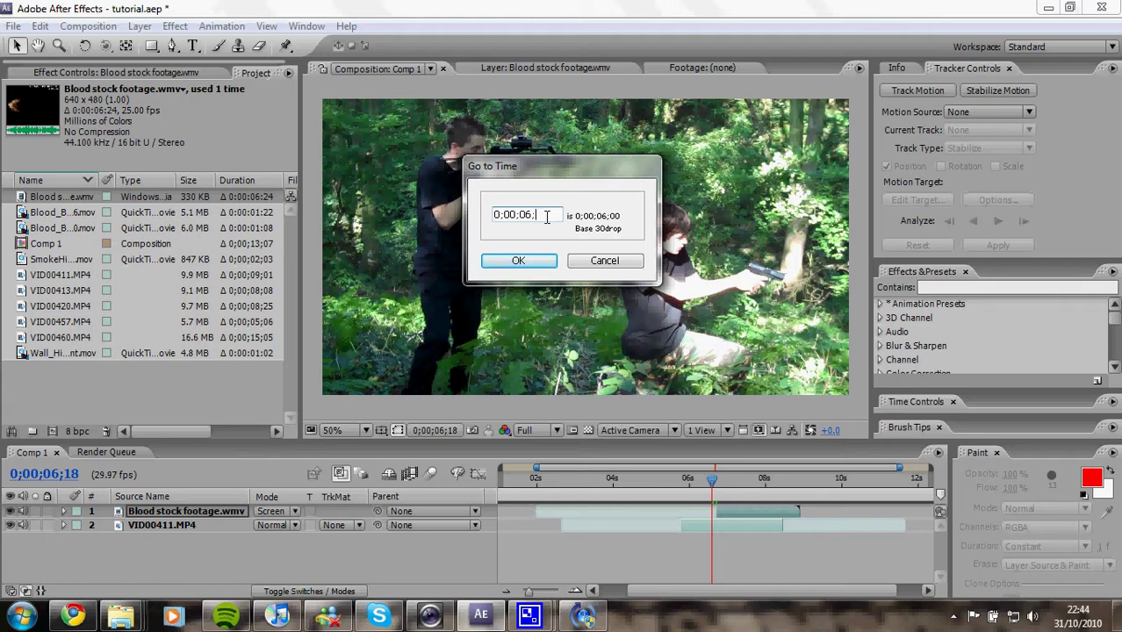
key("Return")
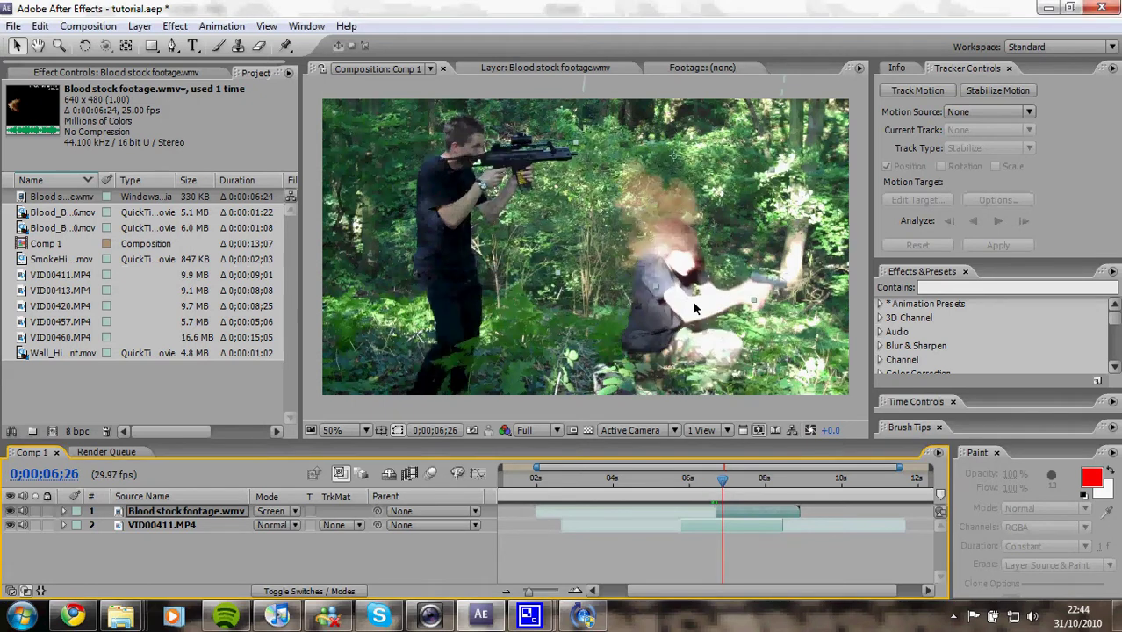
left_click_drag(726, 514, 732, 516)
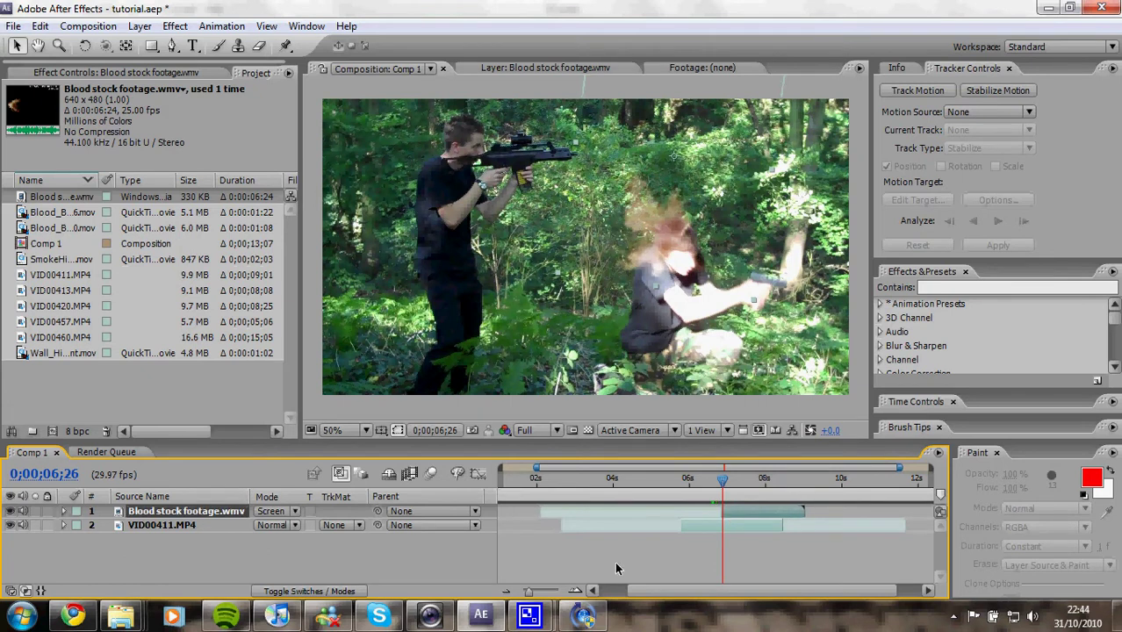
left_click(554, 595)
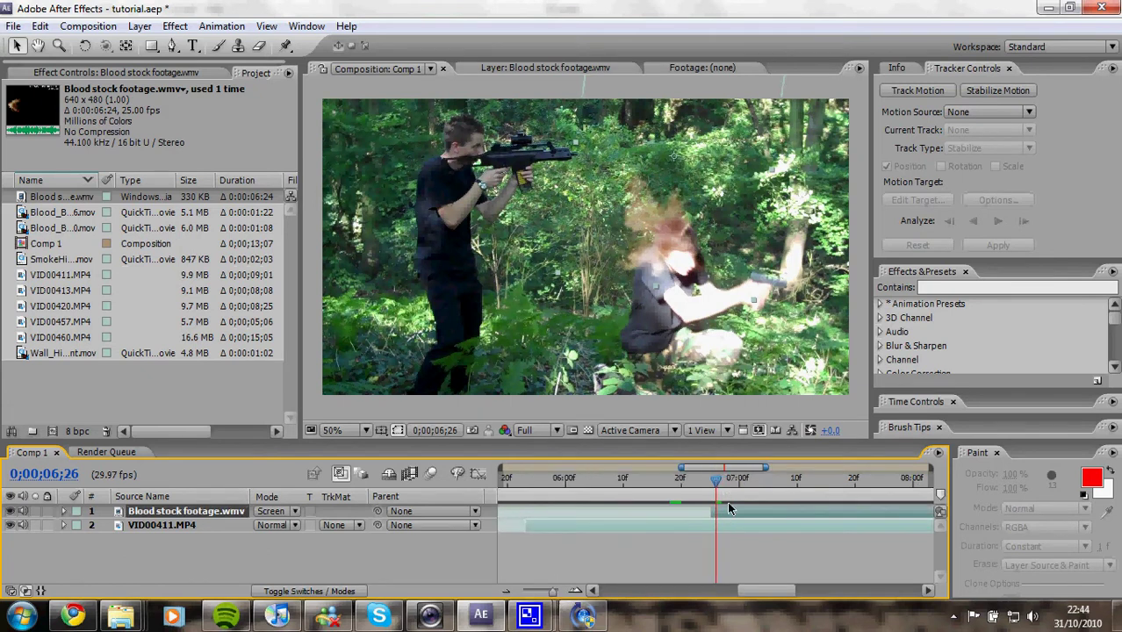
left_click_drag(729, 509, 734, 514)
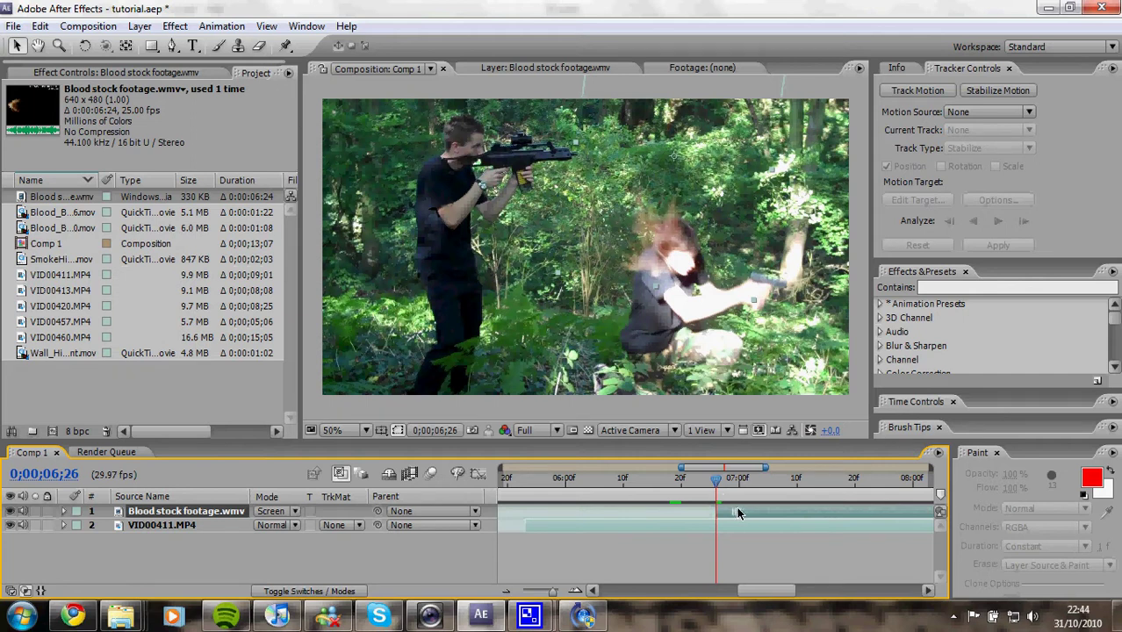
- Search Effects & Presets for 'tint' and apply Tint to the blood layer
left_click(532, 595)
left_click(977, 288)
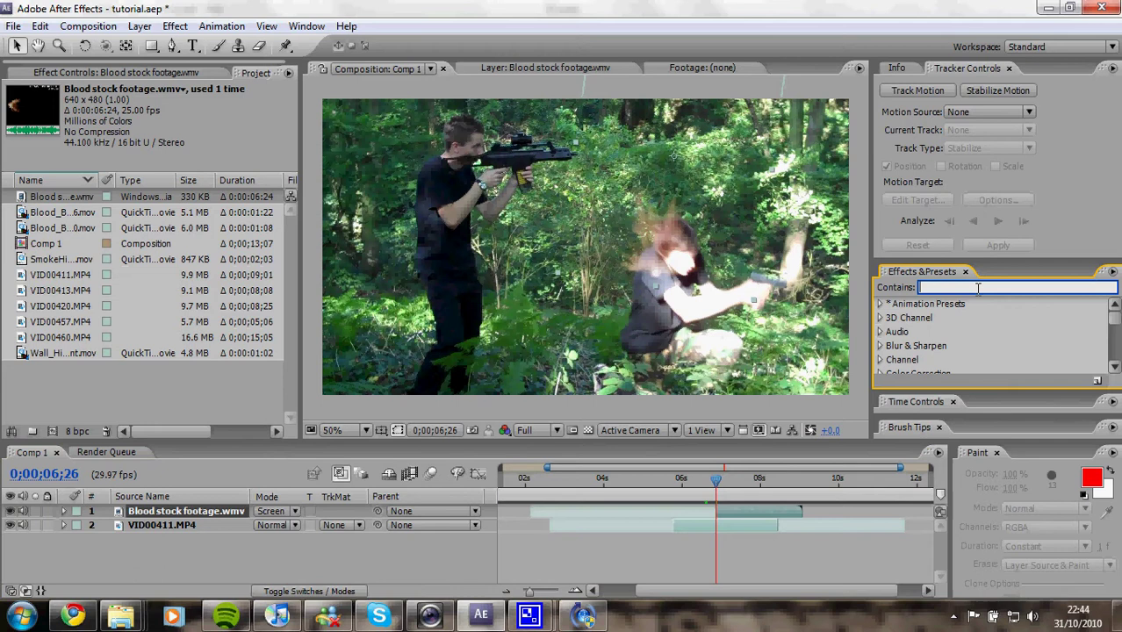
type("tint")
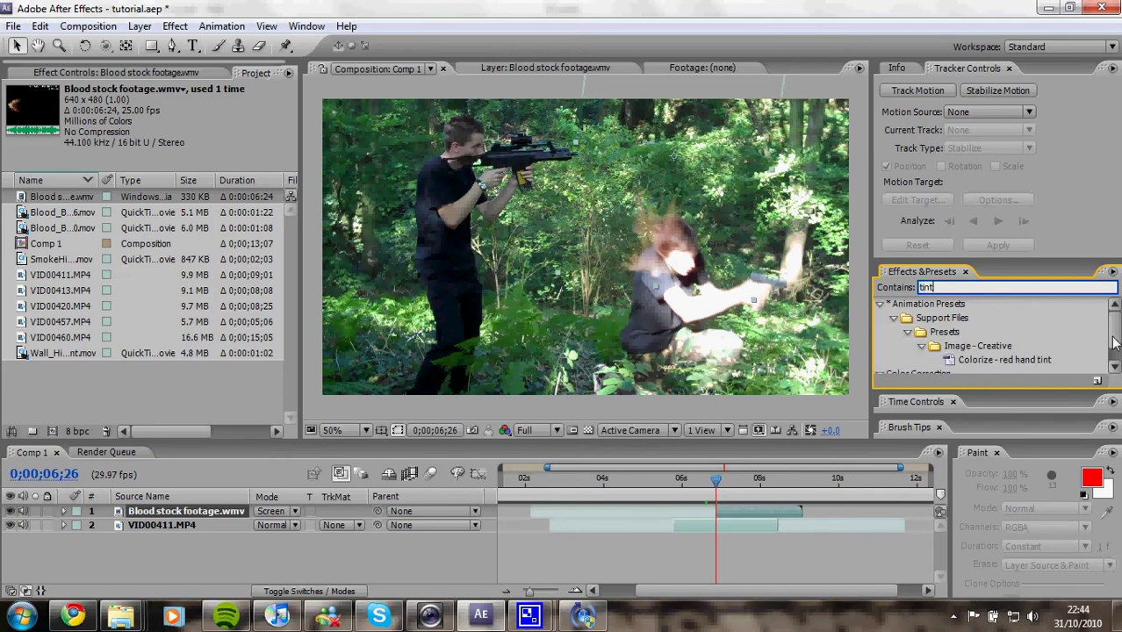
scroll(1117, 360, "down", 1)
left_click_drag(935, 369, 681, 237)
- Set the Tint's Map White To colour to a dark red (AD1010)
left_click(151, 190)
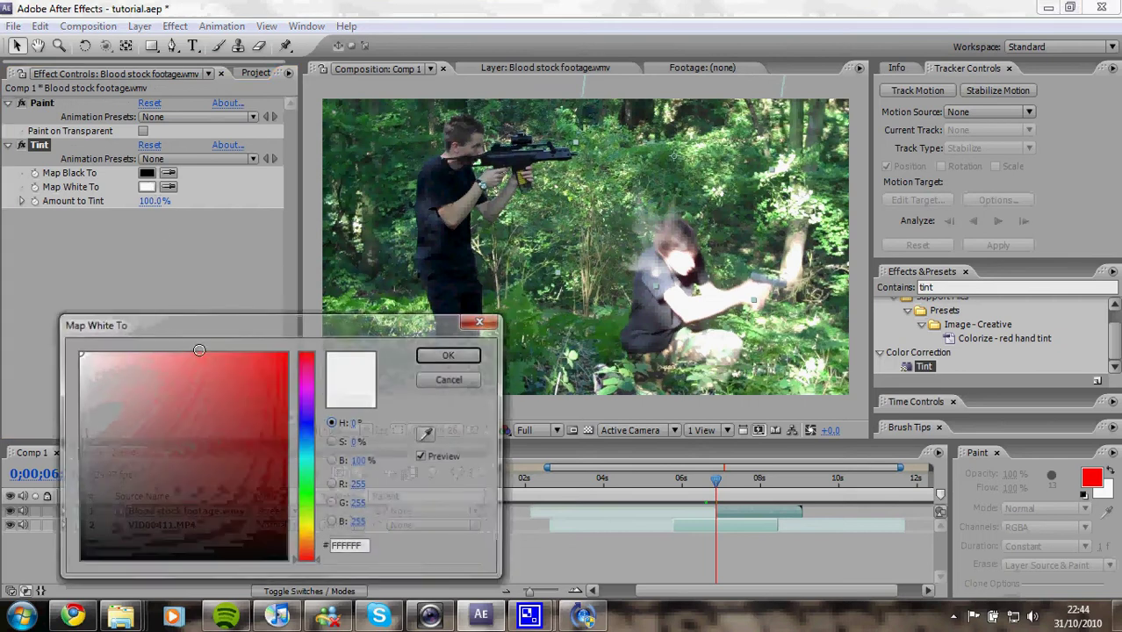
mouse_move(238, 388)
left_mouse_down()
mouse_move(221, 401)
mouse_move(250, 390)
mouse_move(264, 364)
mouse_move(299, 470)
mouse_move(300, 376)
mouse_move(281, 384)
mouse_move(279, 369)
mouse_move(239, 416)
left_mouse_up()
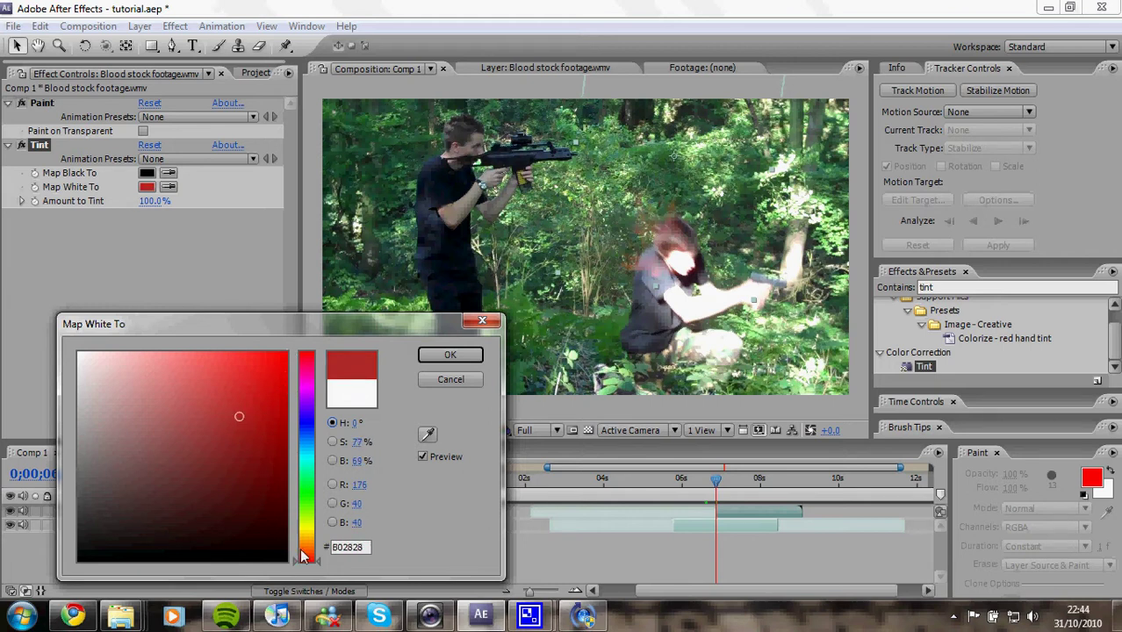
mouse_move(255, 378)
left_mouse_down()
mouse_move(275, 408)
mouse_move(251, 397)
mouse_move(278, 405)
mouse_move(276, 424)
mouse_move(260, 358)
mouse_move(261, 400)
mouse_move(282, 427)
mouse_move(271, 388)
mouse_move(268, 419)
mouse_move(240, 443)
left_mouse_up()
- Confirm the red tint, duplicate the blood layer with Ctrl+D, and show the Project list
left_click(447, 357)
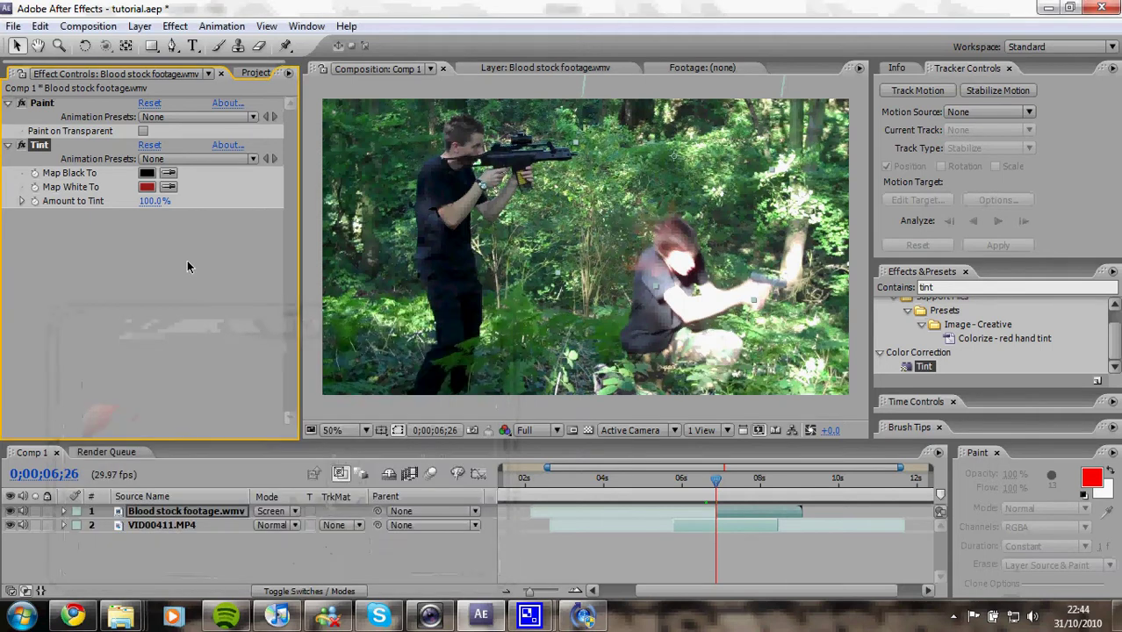
left_click(190, 515)
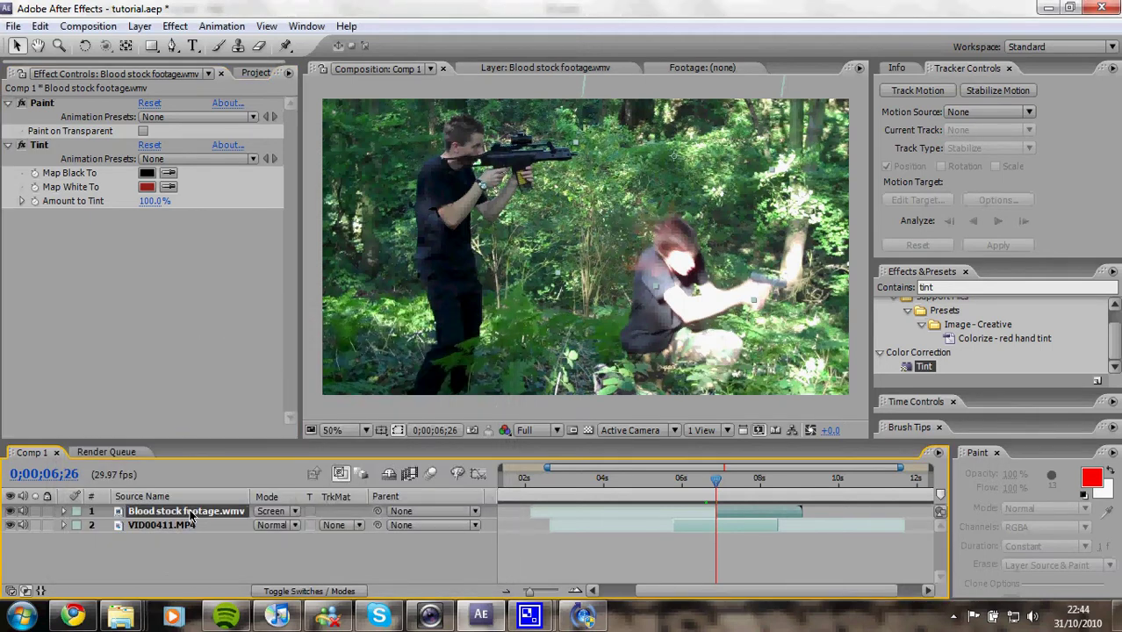
key("ctrl+d")
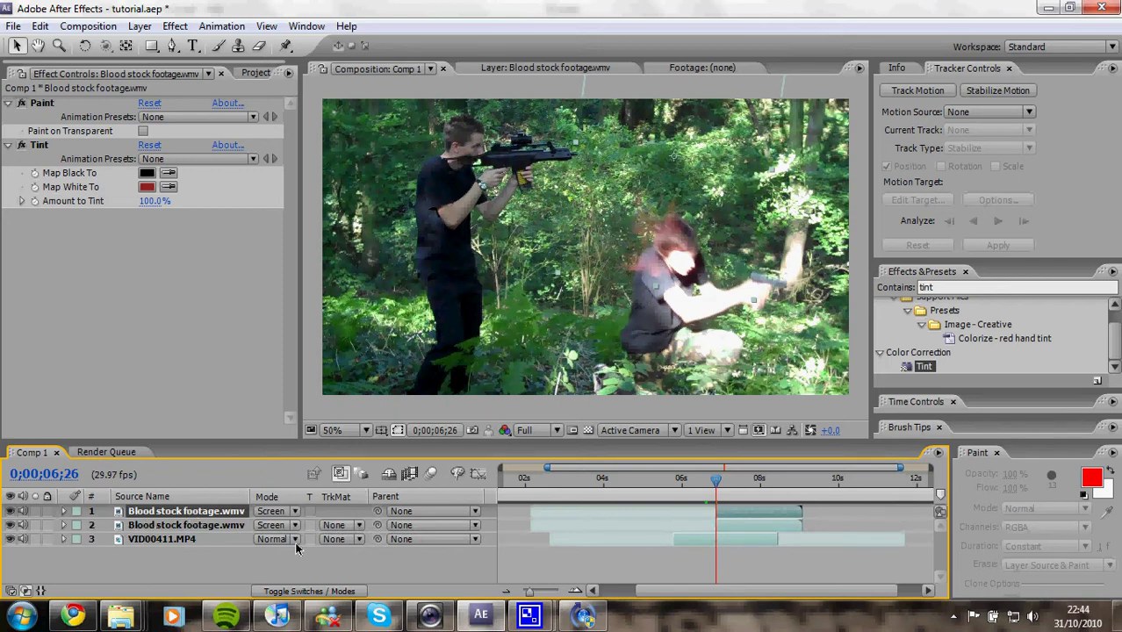
left_click(157, 573)
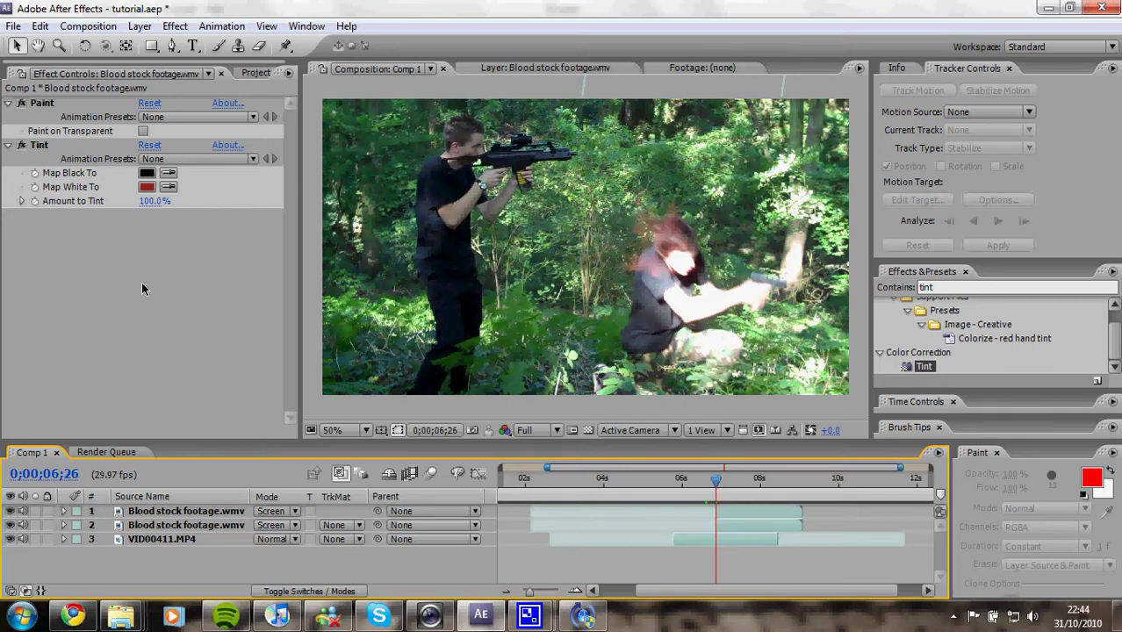
left_click(255, 73)
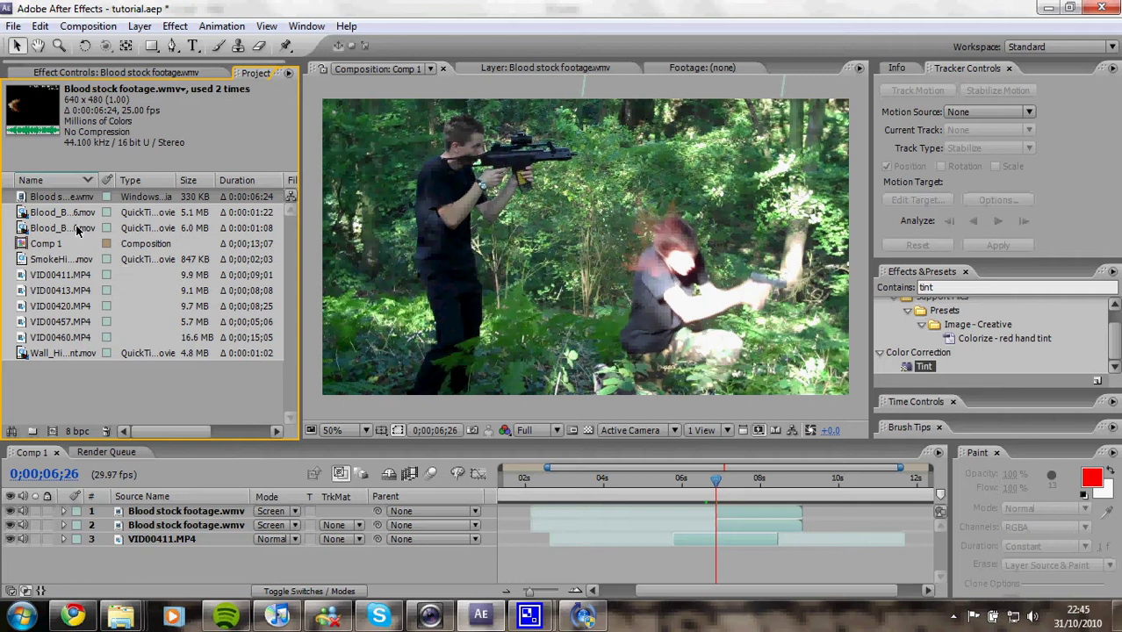
- Add SmokeHitF01.mov to Comp 1 and move the playhead to 0;00;06;21
left_click(67, 266)
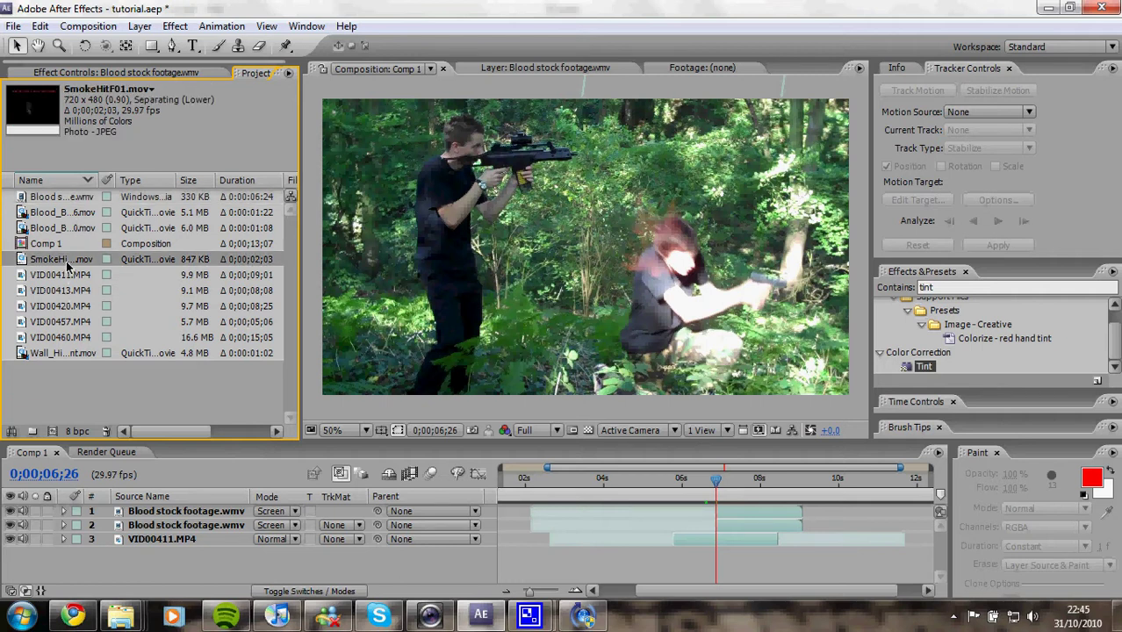
left_click_drag(62, 261, 709, 529)
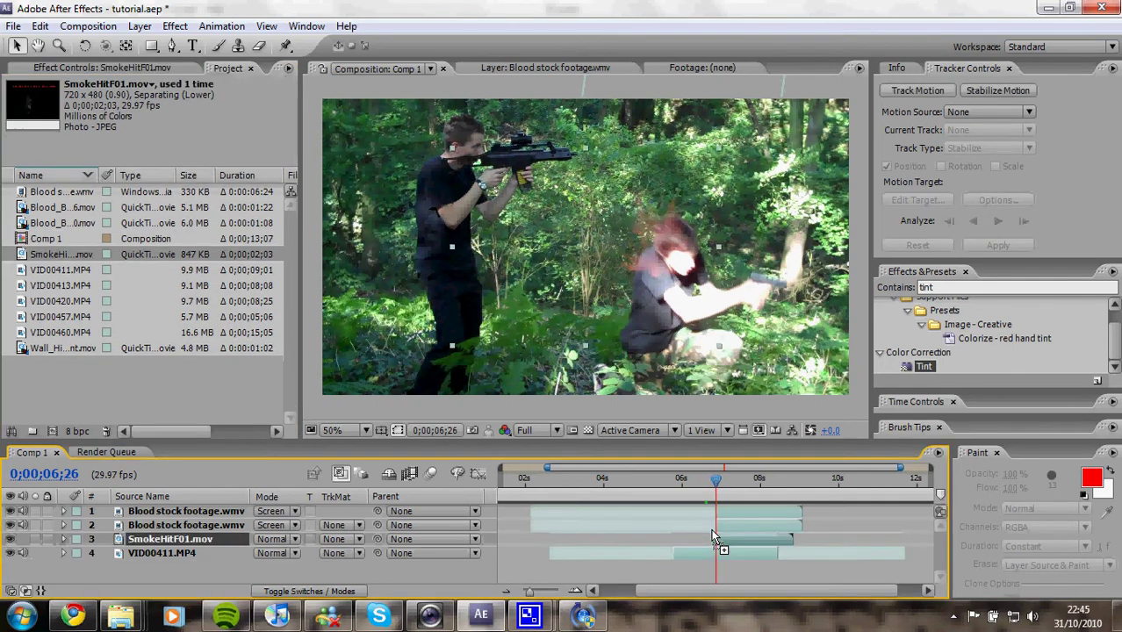
left_click(59, 479)
key("End")
key("BackSpace")
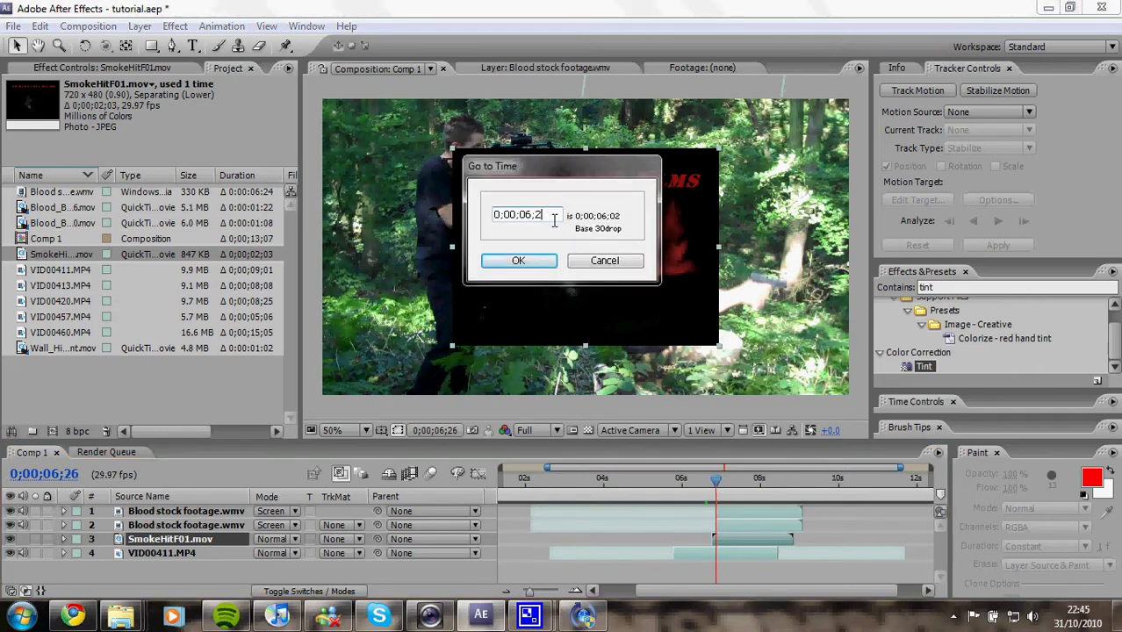
type("1")
key("Return")
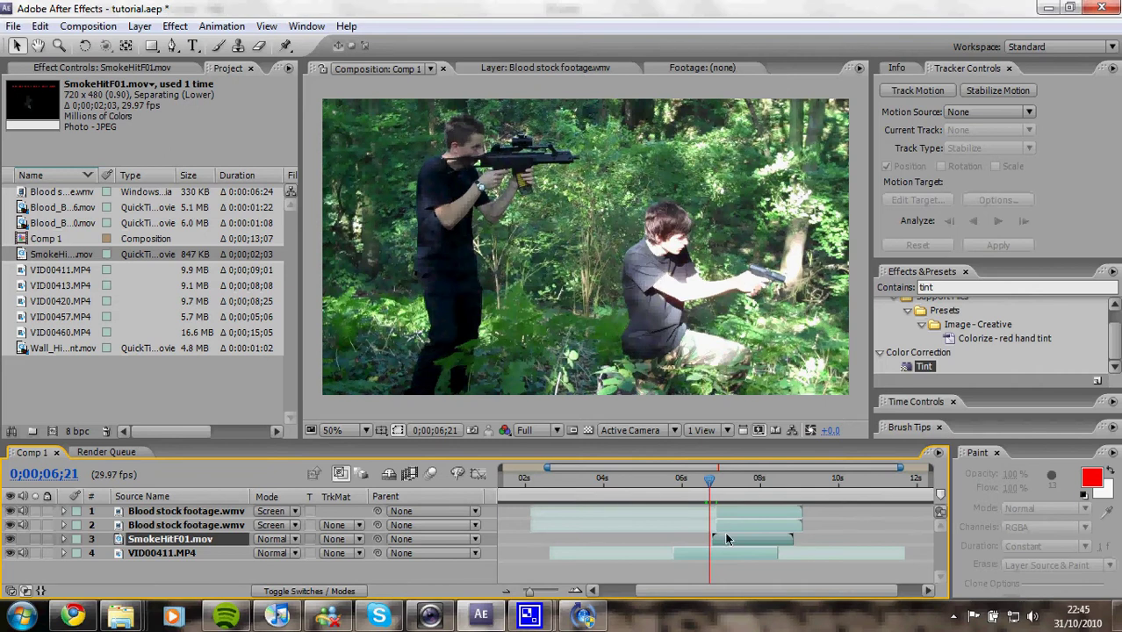
- Slide the smoke-hit layer to start at 0;00;06;21, nudging it slightly later
left_click_drag(725, 541, 705, 540)
left_click_drag(529, 592, 554, 595)
left_click_drag(654, 539, 694, 549)
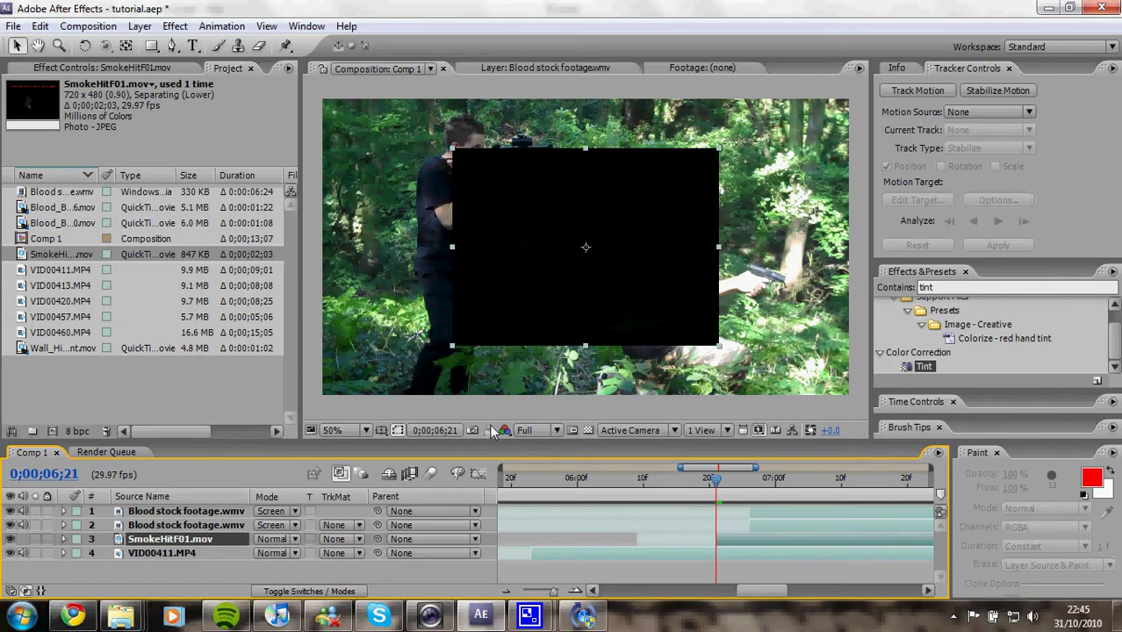
- Set the smoke-hit layer's blend mode to Screen
left_click(296, 539)
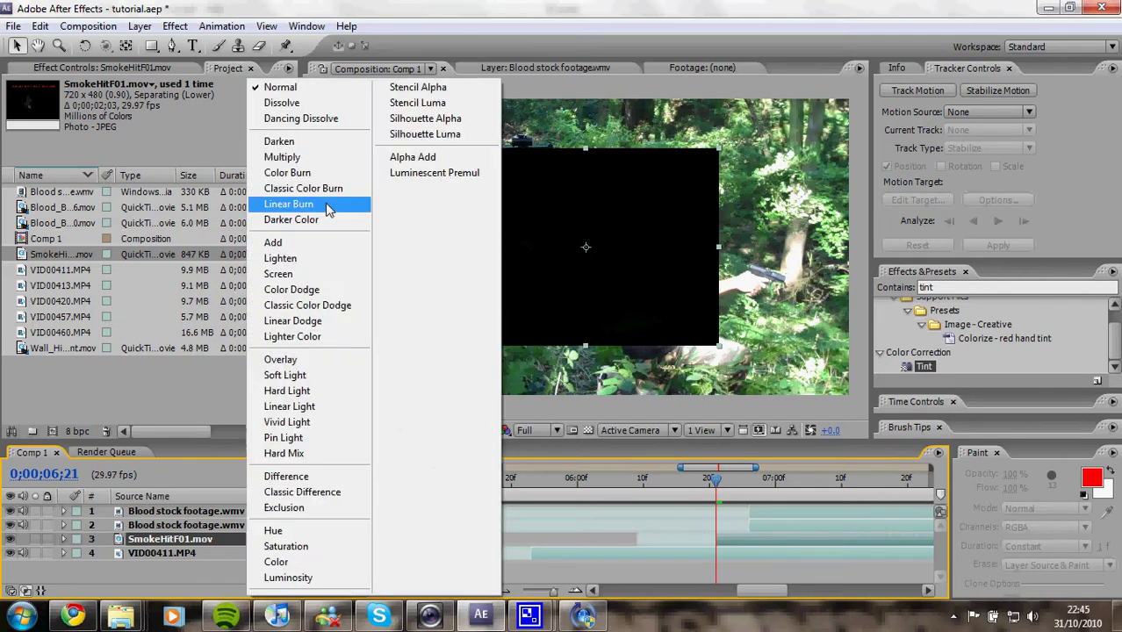
left_click(315, 277)
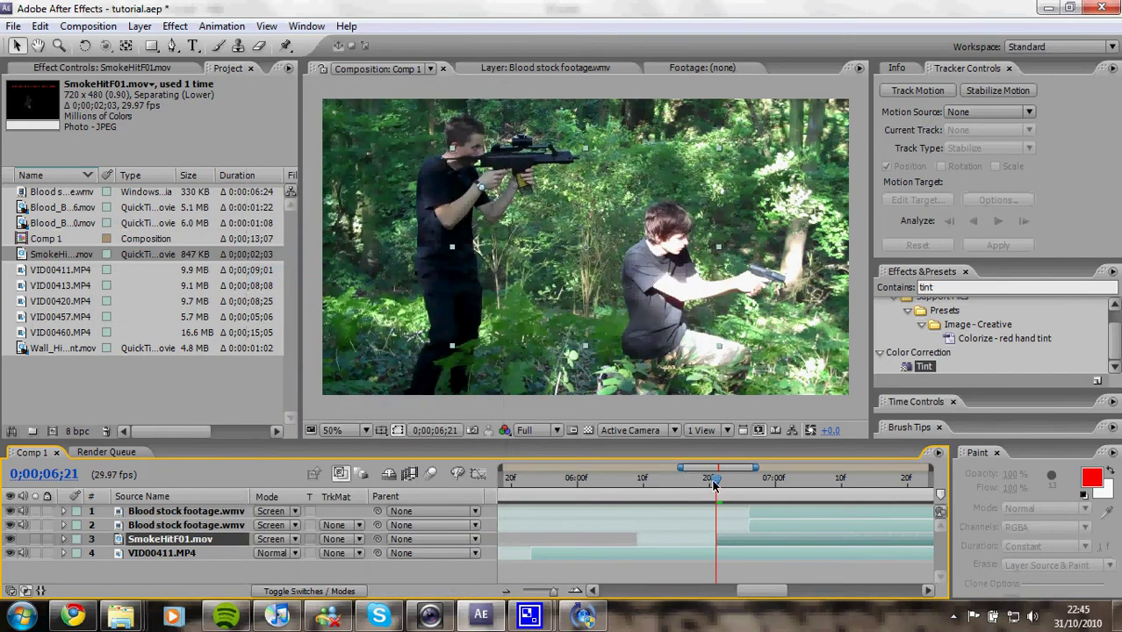
mouse_move(716, 485)
left_mouse_down()
mouse_move(751, 491)
mouse_move(715, 490)
left_mouse_up()
- Position the smoke hit on the kneeling actor and shift its clip one frame earlier
left_click_drag(597, 314, 671, 332)
left_click_drag(734, 546, 727, 538)
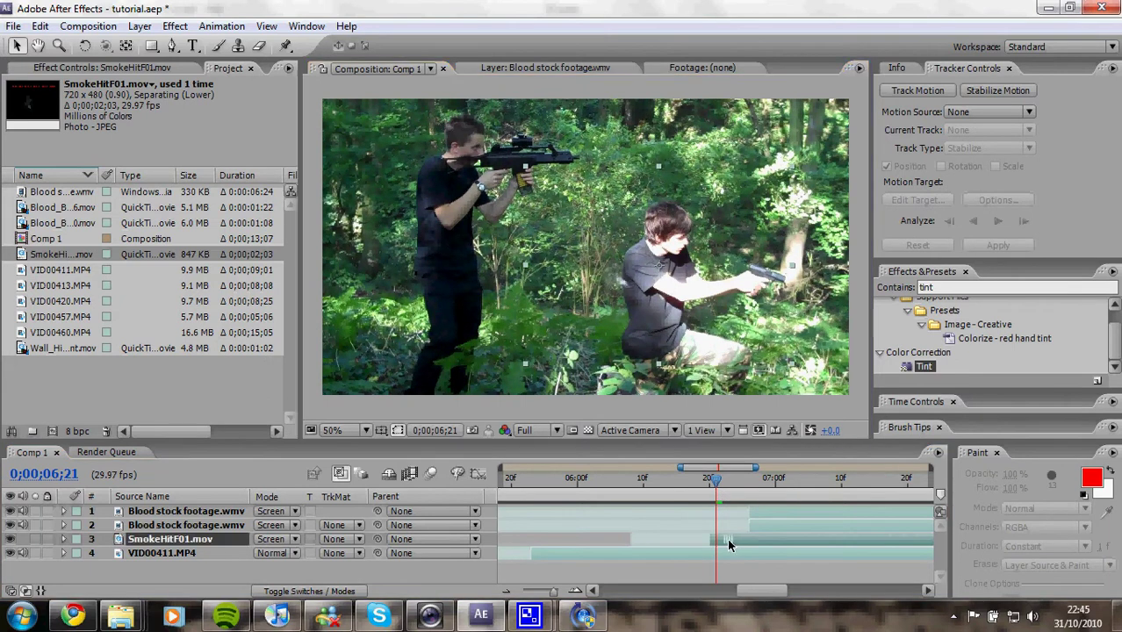
left_click_drag(630, 304, 651, 289)
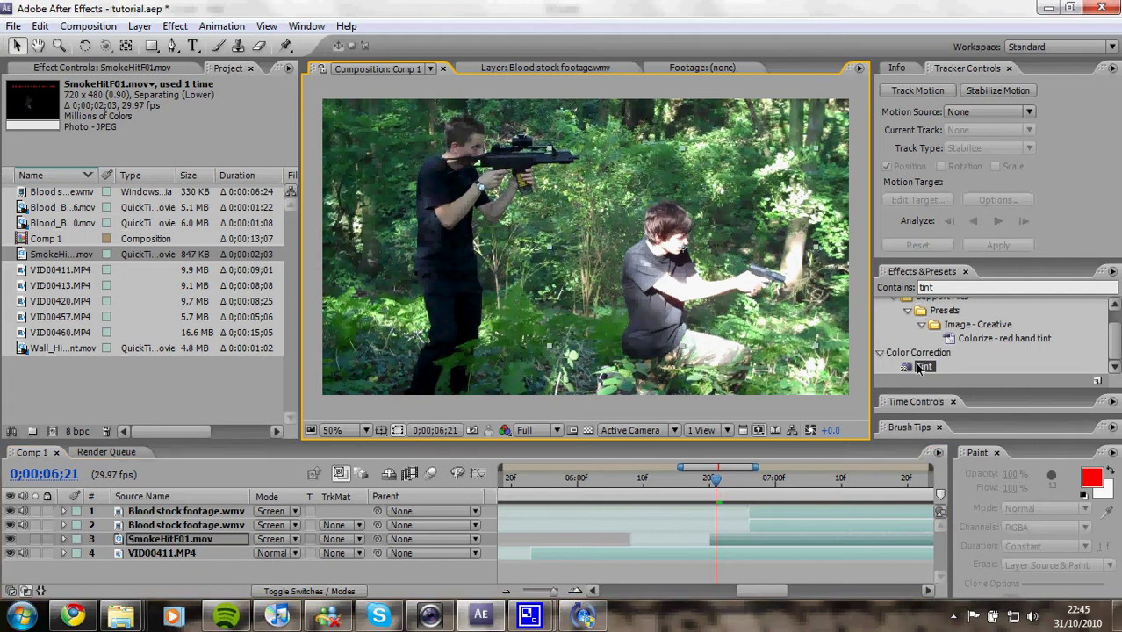
- Apply Tint to the smoke-hit layer with a red Map White To colour
left_click_drag(919, 368, 721, 542)
left_click(149, 140)
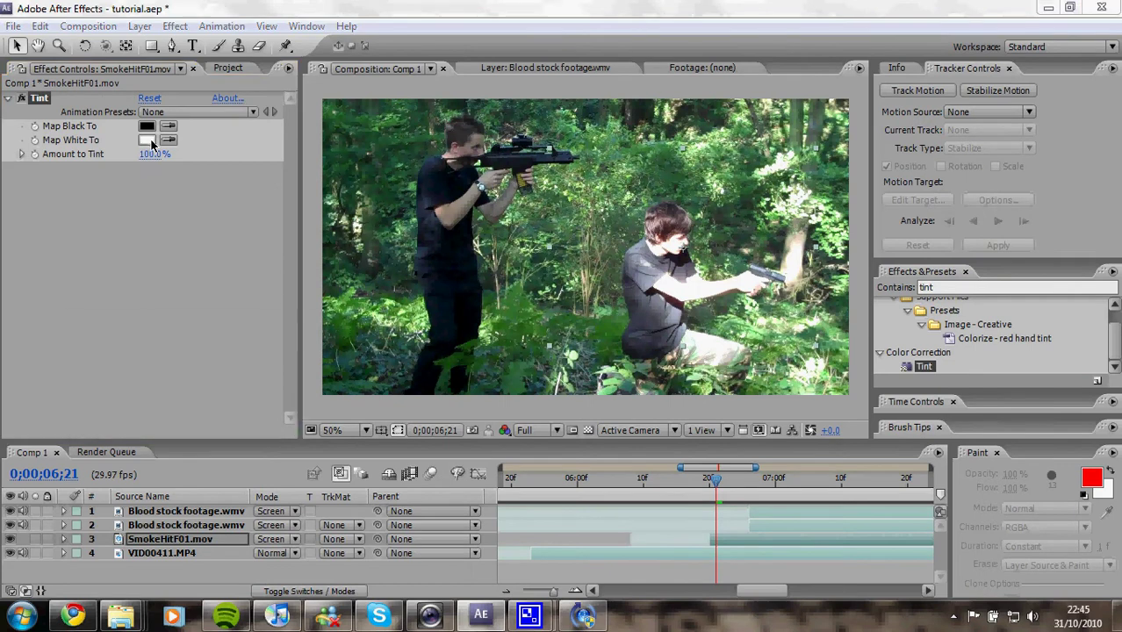
mouse_move(238, 432)
left_mouse_down()
mouse_move(244, 407)
mouse_move(268, 405)
left_mouse_up()
left_click(443, 354)
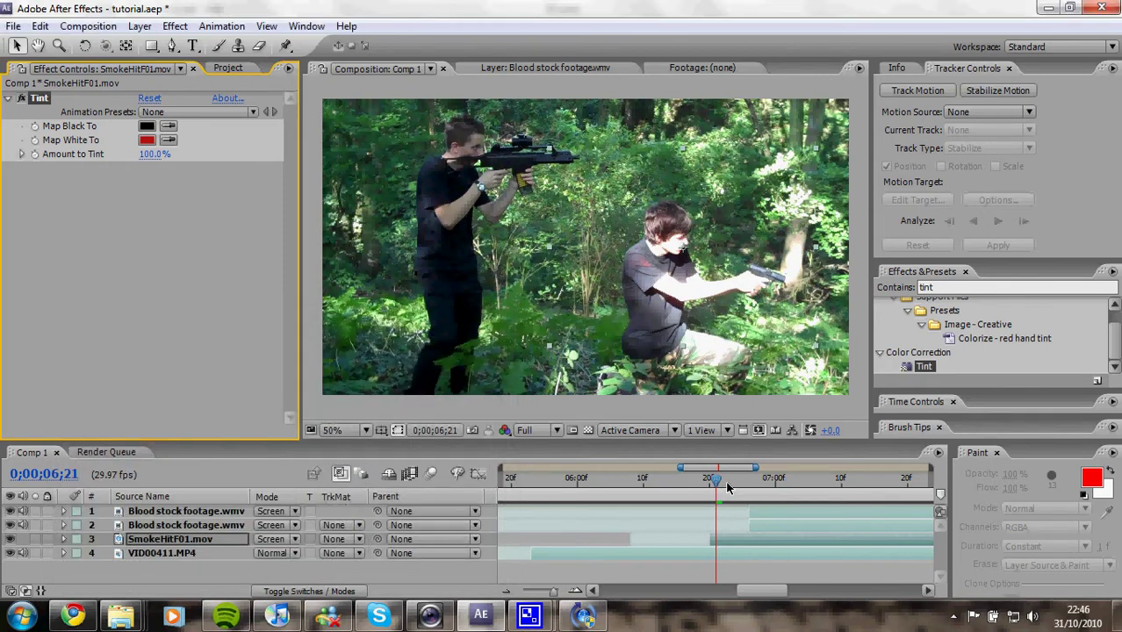
- Hide blood layers 1 and 2 to check the smoke hit alone
left_click(10, 525)
left_click(9, 511)
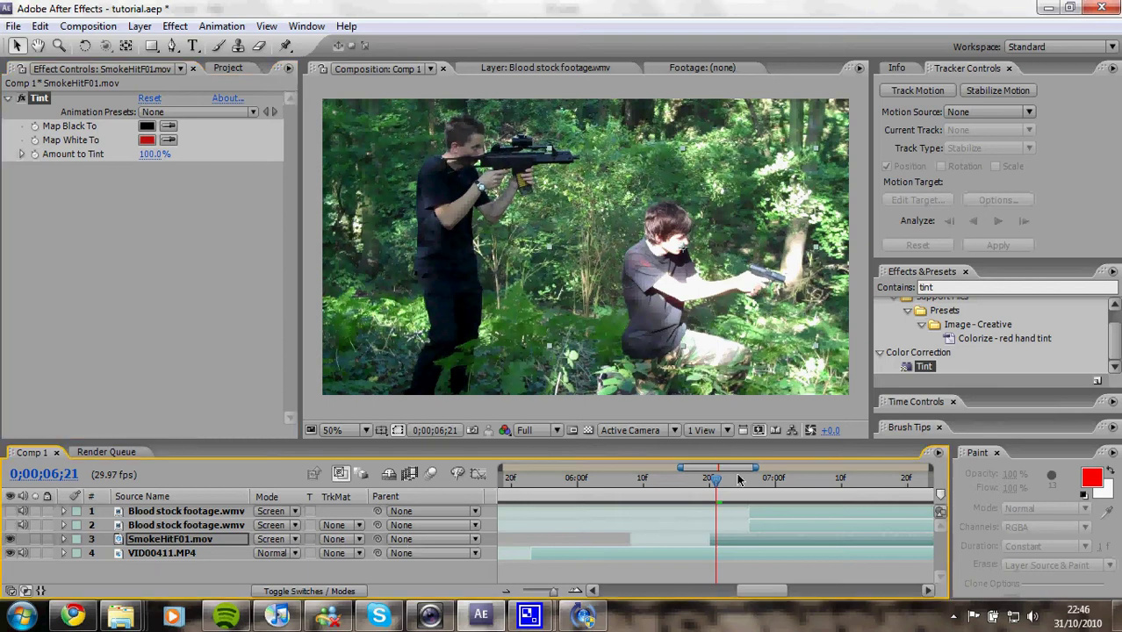
mouse_move(714, 486)
left_mouse_down()
mouse_move(767, 496)
mouse_move(693, 492)
mouse_move(710, 492)
left_mouse_up()
- Keyframe the smoke layer's Position so the hit follows the actor's head
left_click(146, 542)
key("p")
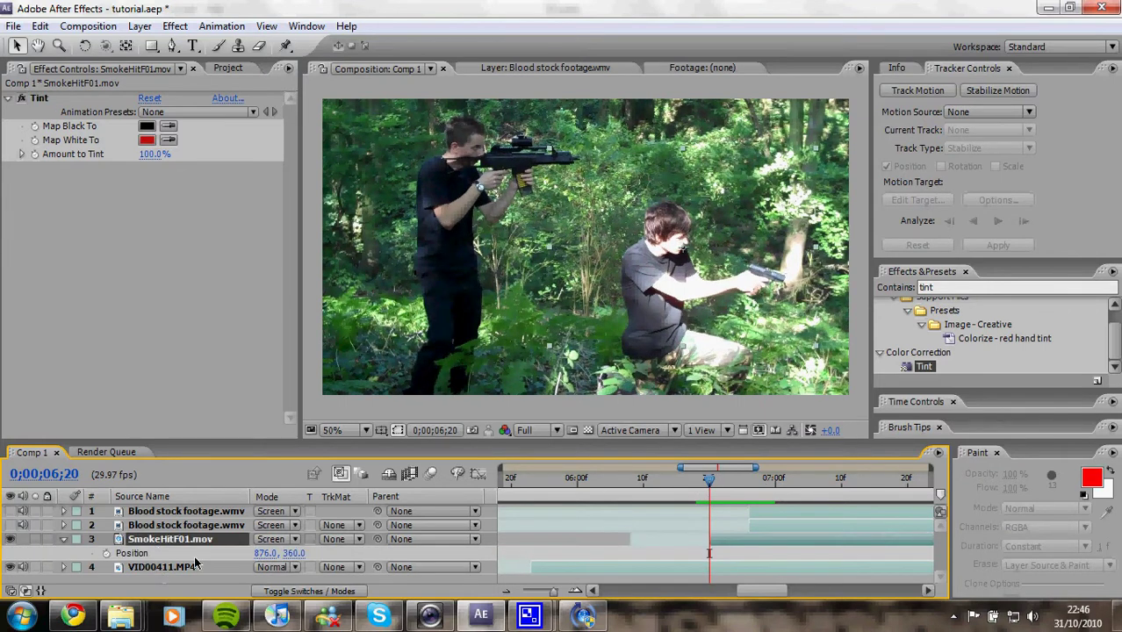
left_click(104, 554)
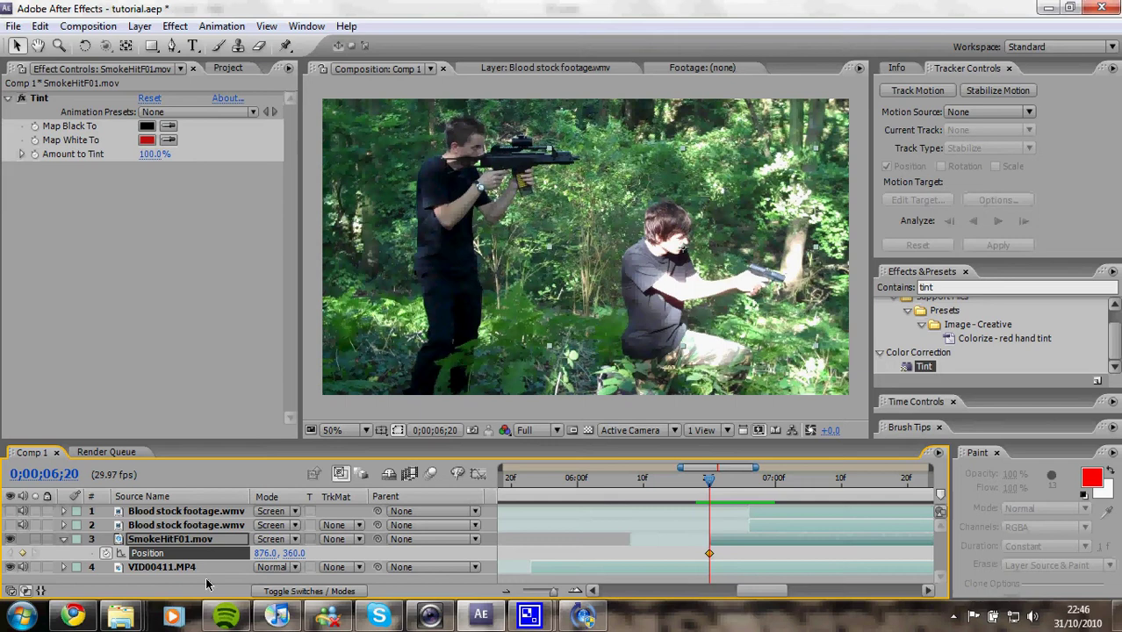
left_click_drag(709, 489, 763, 496)
left_click_drag(725, 350, 704, 309)
left_click_drag(745, 493, 715, 485)
- Duplicate the smoke-hit layer and preview the doubled hit
left_click(233, 539)
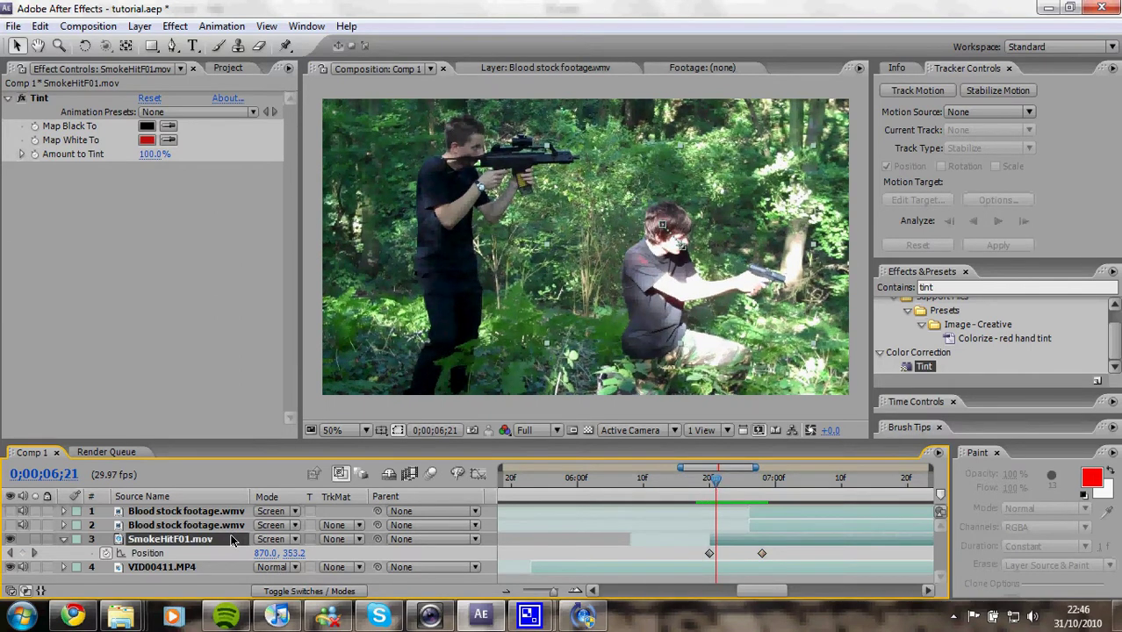
key("ctrl+d")
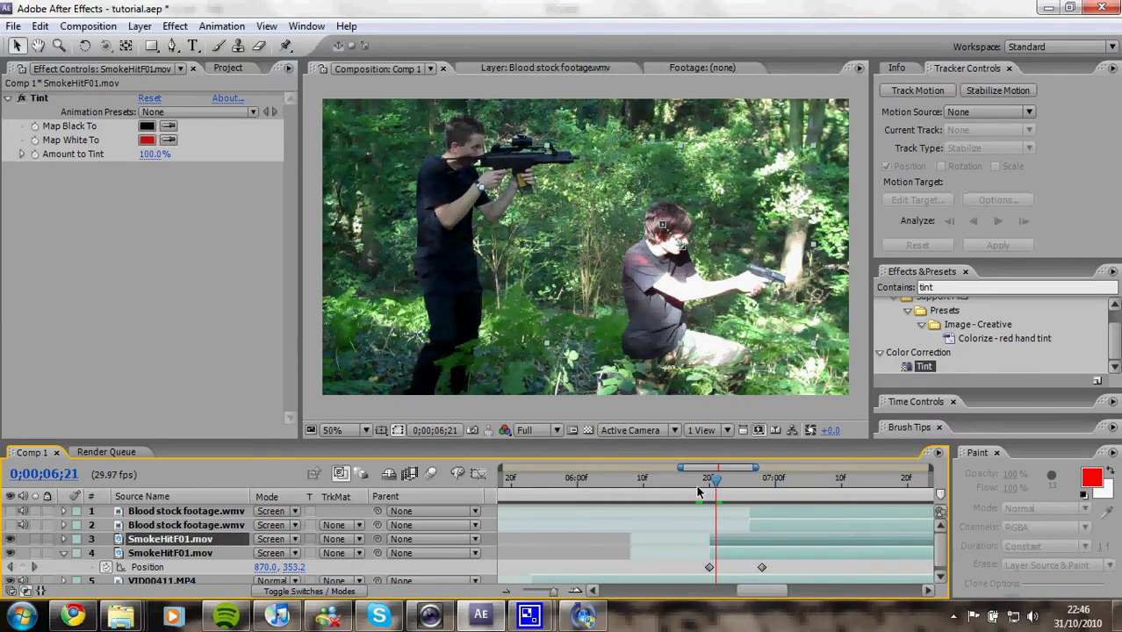
mouse_move(711, 482)
left_mouse_down()
mouse_move(740, 466)
mouse_move(709, 462)
left_mouse_up()
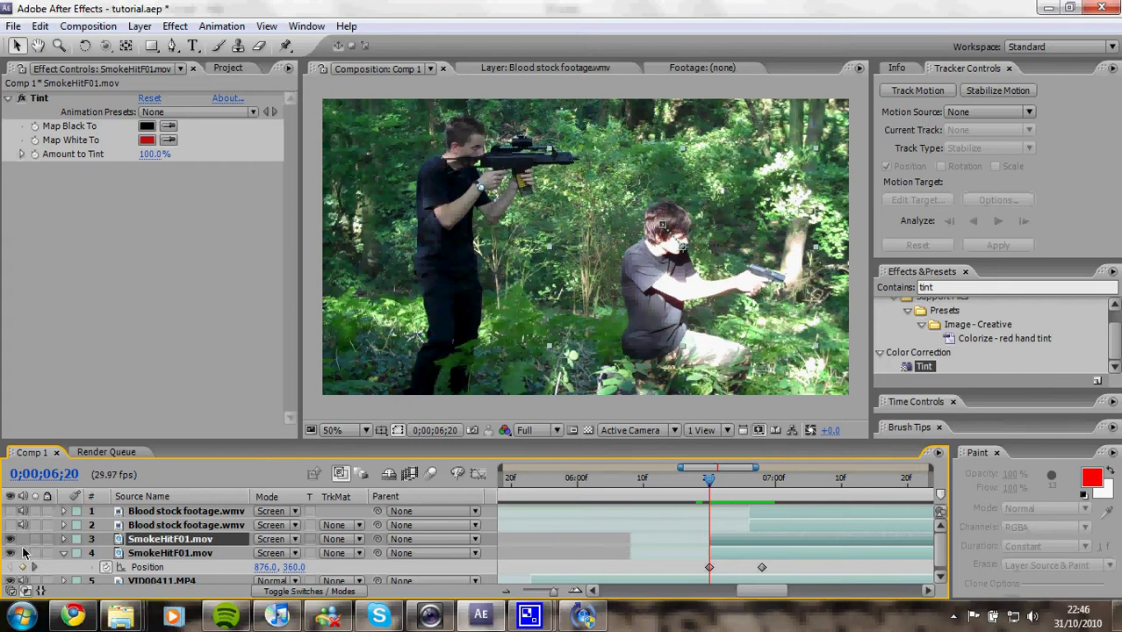
left_click(63, 554)
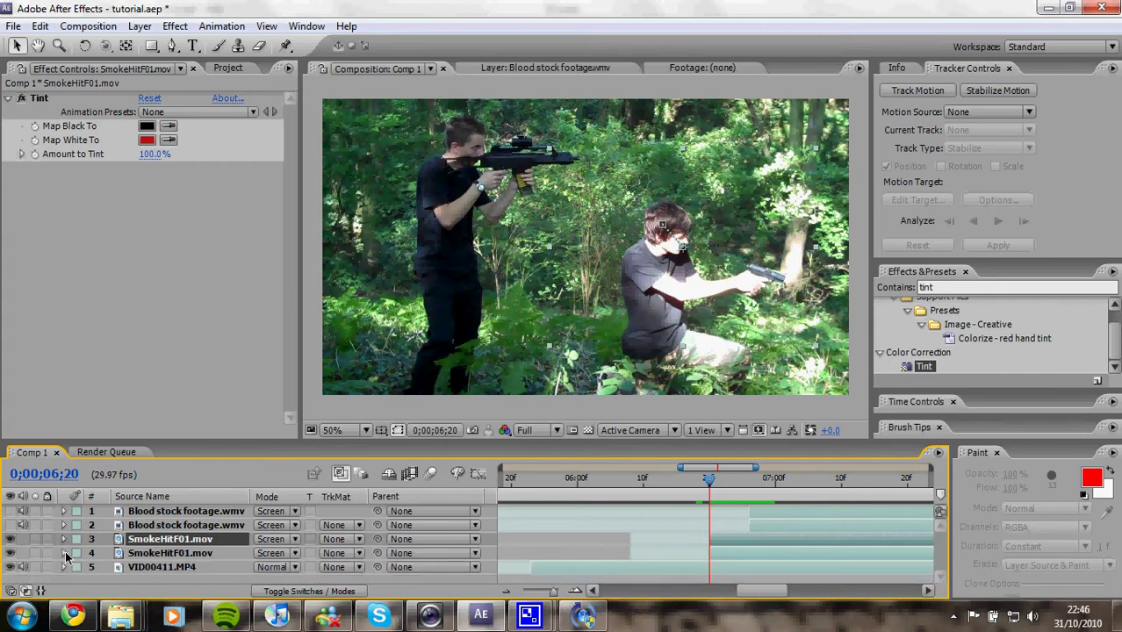
- Add Wall_Hit_Front.mov from the Project panel into Comp 1
left_click(204, 419)
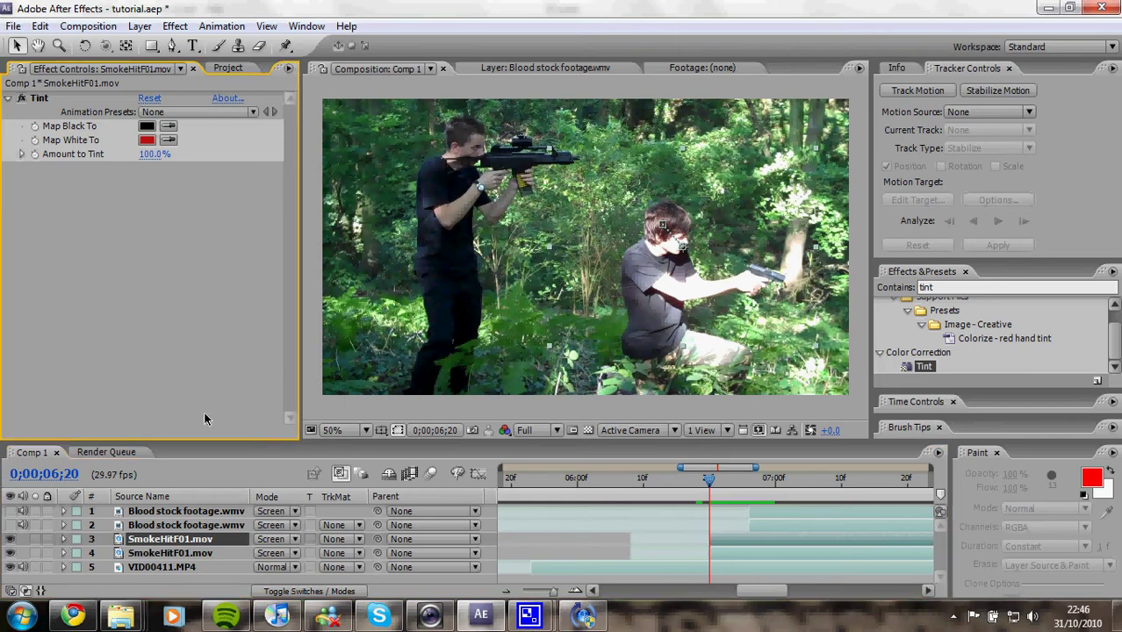
left_click(227, 68)
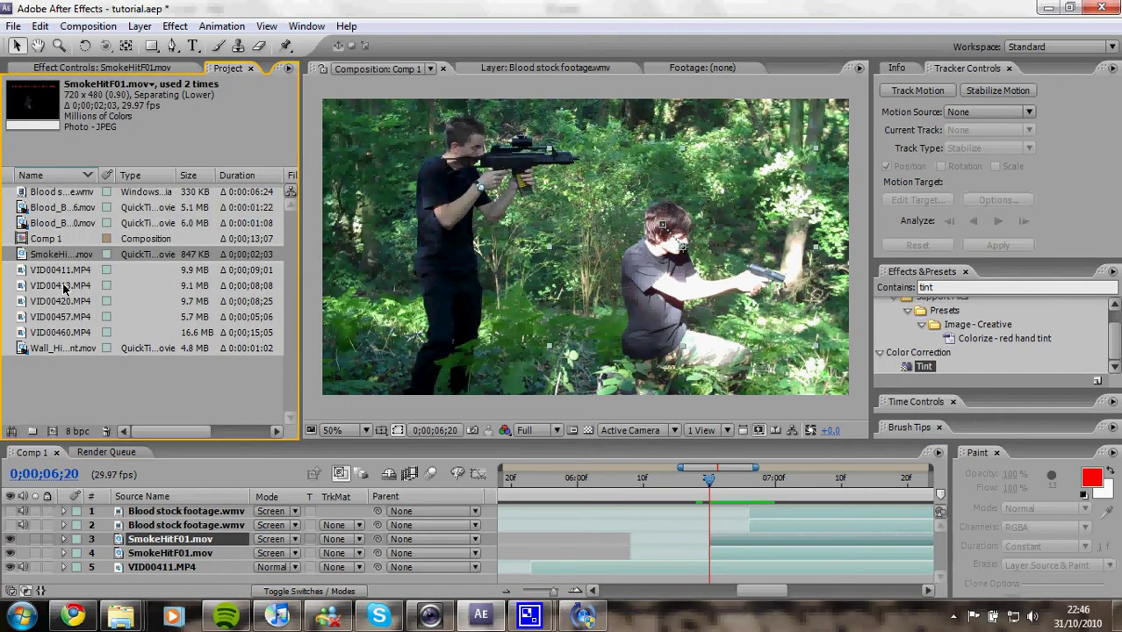
left_click(37, 349)
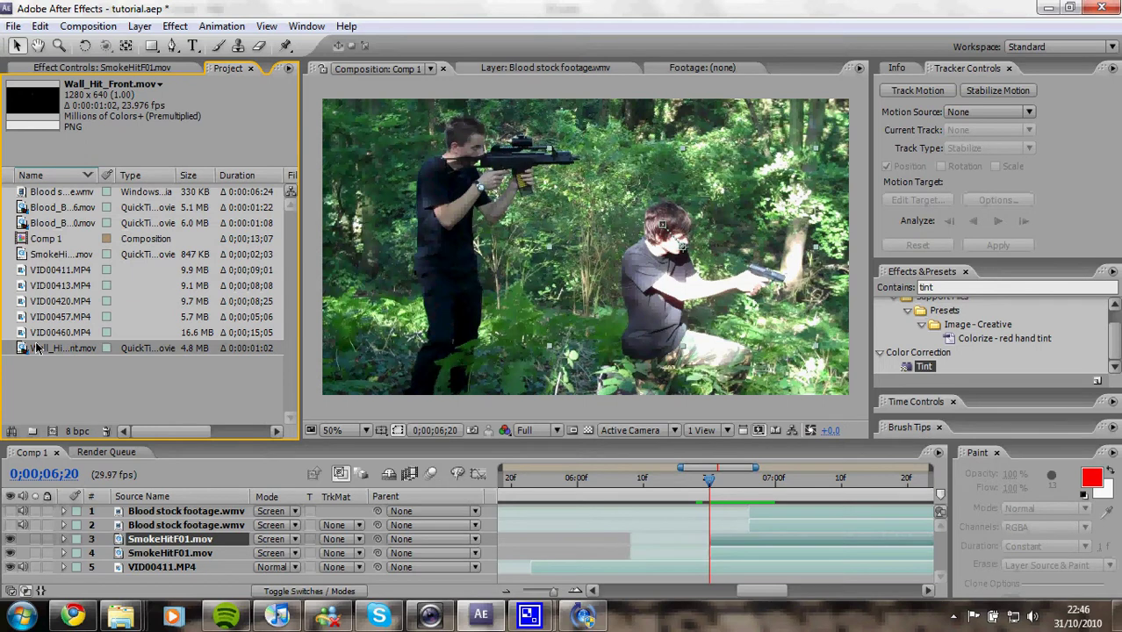
mouse_move(45, 351)
left_mouse_down()
mouse_move(476, 326)
mouse_move(726, 531)
mouse_move(709, 559)
left_mouse_up()
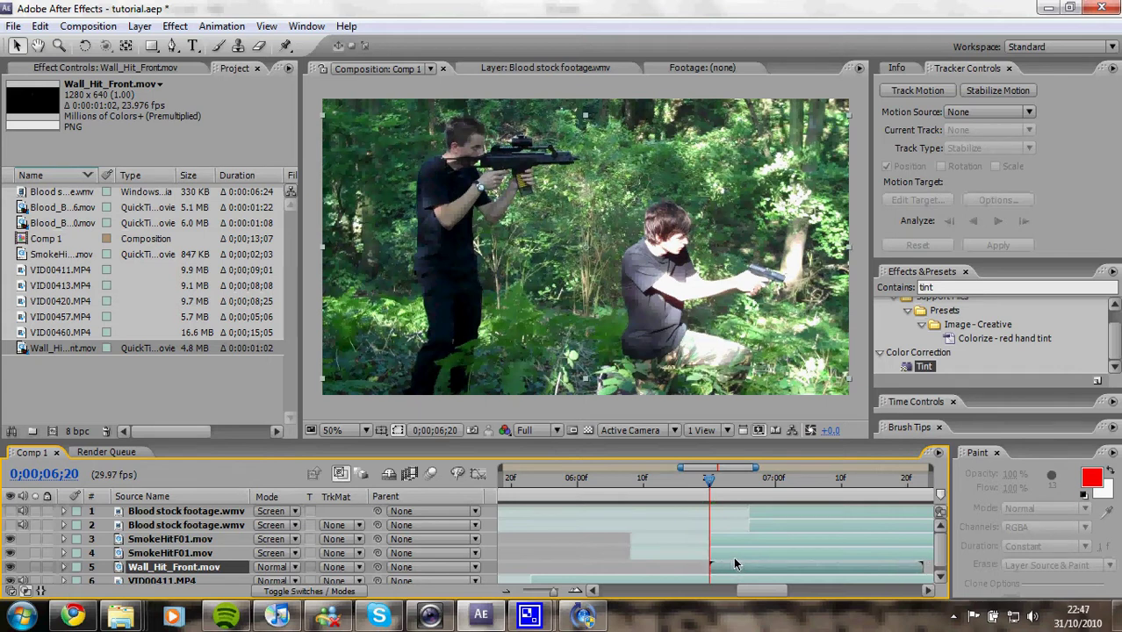
- Position the wall-hit splat over the kneeling actor and scrub through the impact
left_click(601, 226)
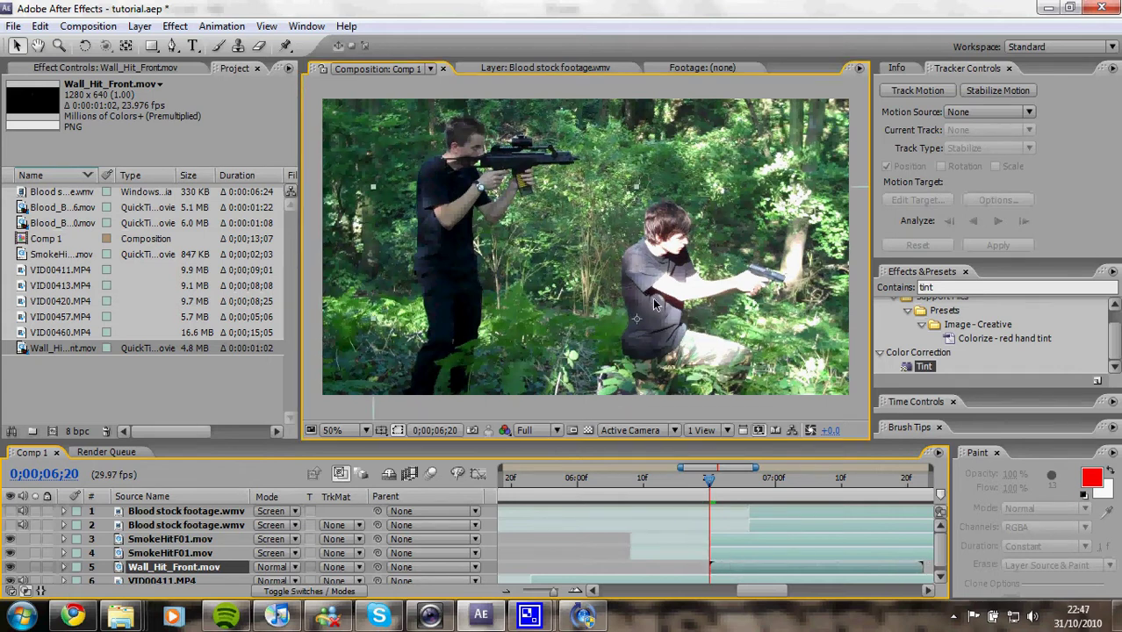
left_click(493, 231)
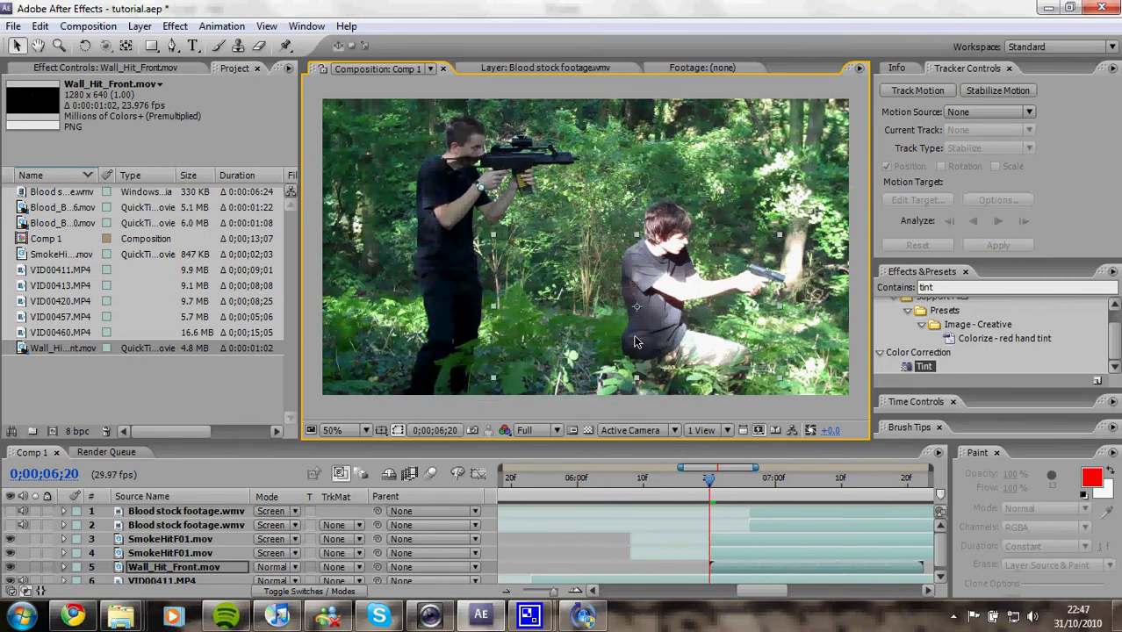
left_click_drag(633, 346, 639, 331)
left_click_drag(710, 480, 756, 483)
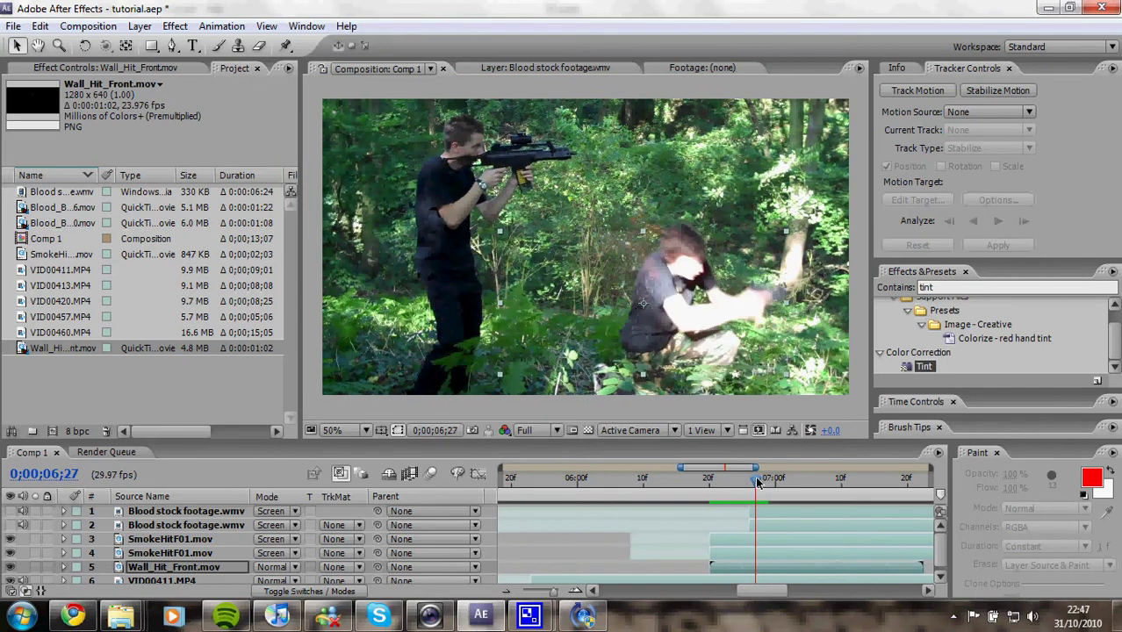
left_click_drag(623, 276, 638, 284)
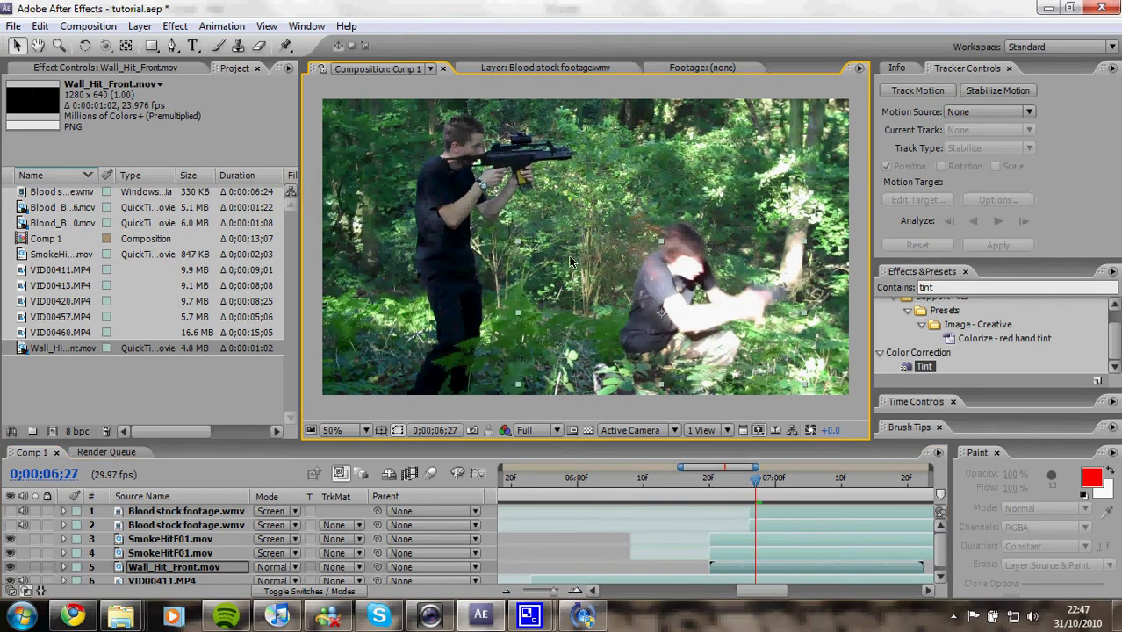
left_click_drag(521, 248, 531, 253)
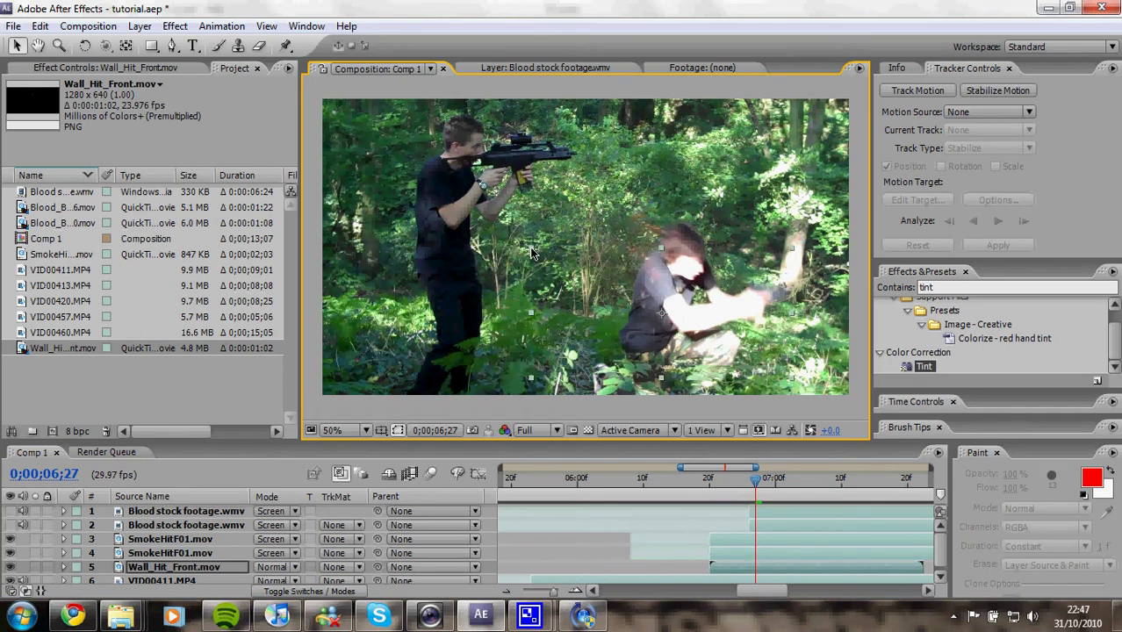
left_click_drag(622, 288, 628, 272)
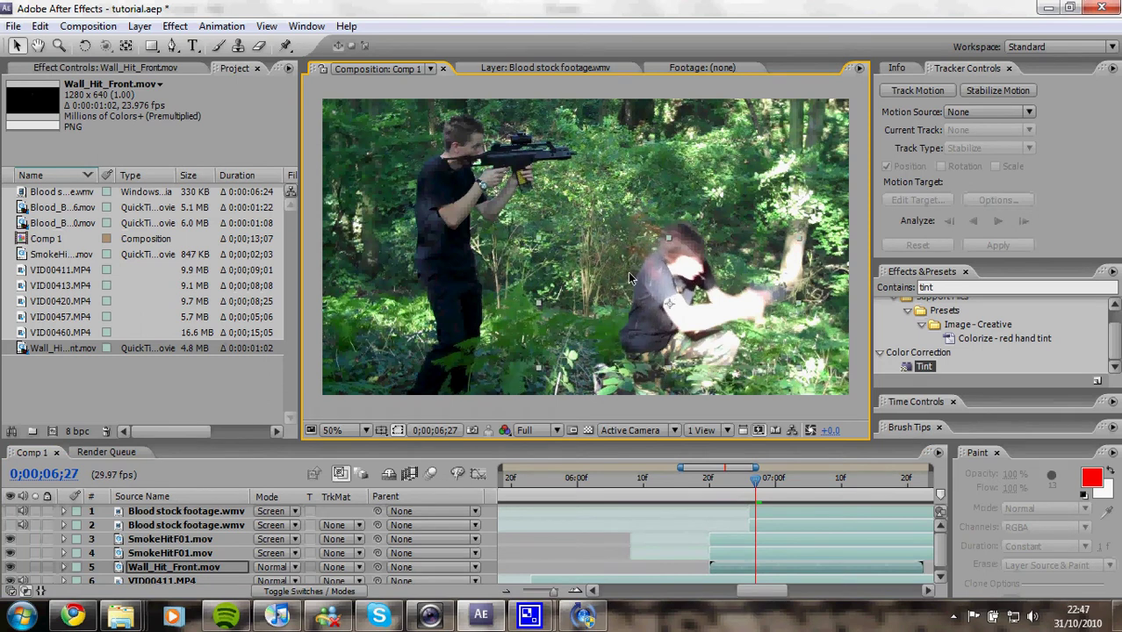
left_click_drag(755, 491, 711, 485)
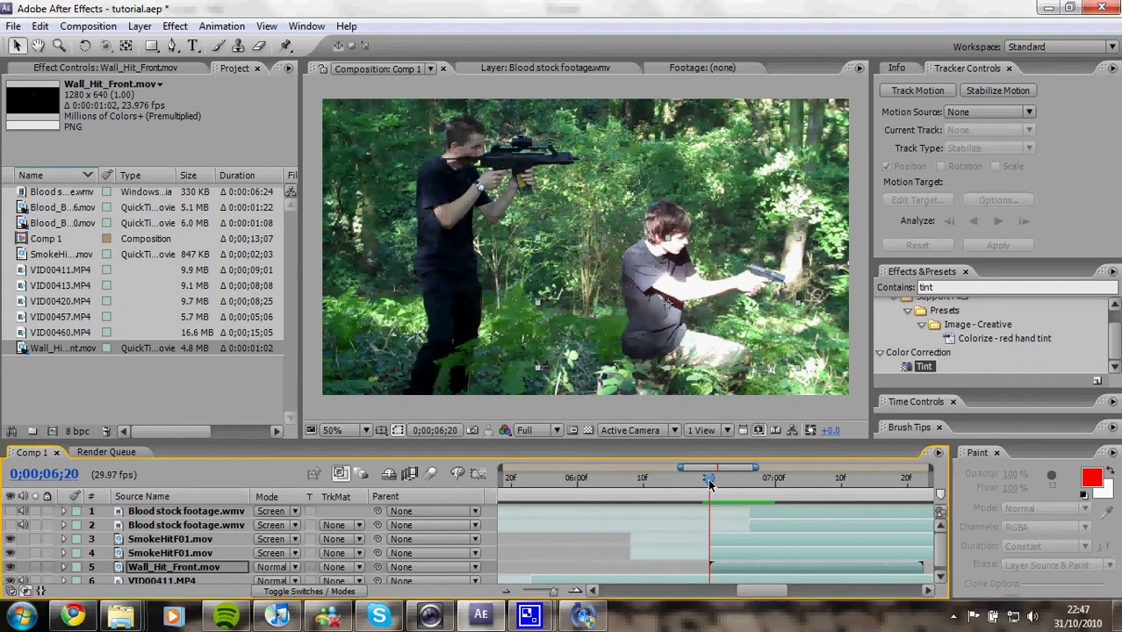
- Tint Wall_Hit_Front.mov with Map White To red D71414 and nudge it slightly left onto the actor's chest
left_click(926, 367)
left_click_drag(932, 370, 195, 567)
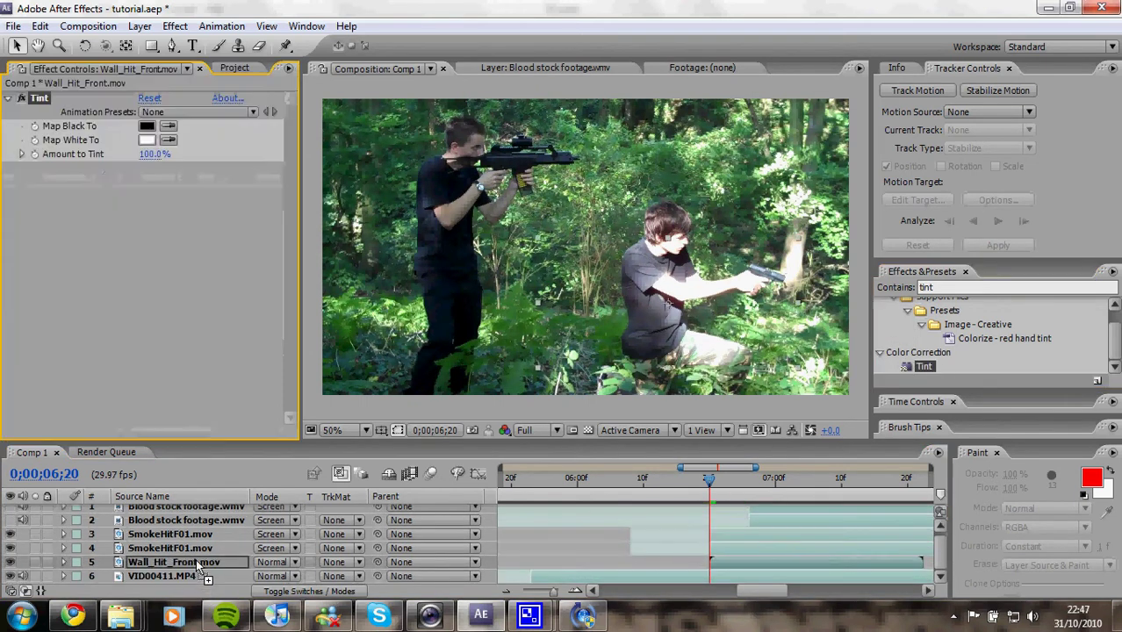
left_click(146, 140)
mouse_move(271, 424)
left_mouse_down()
mouse_move(226, 413)
mouse_move(246, 401)
mouse_move(267, 394)
mouse_move(78, 501)
mouse_move(267, 393)
mouse_move(233, 416)
mouse_move(260, 383)
left_mouse_up()
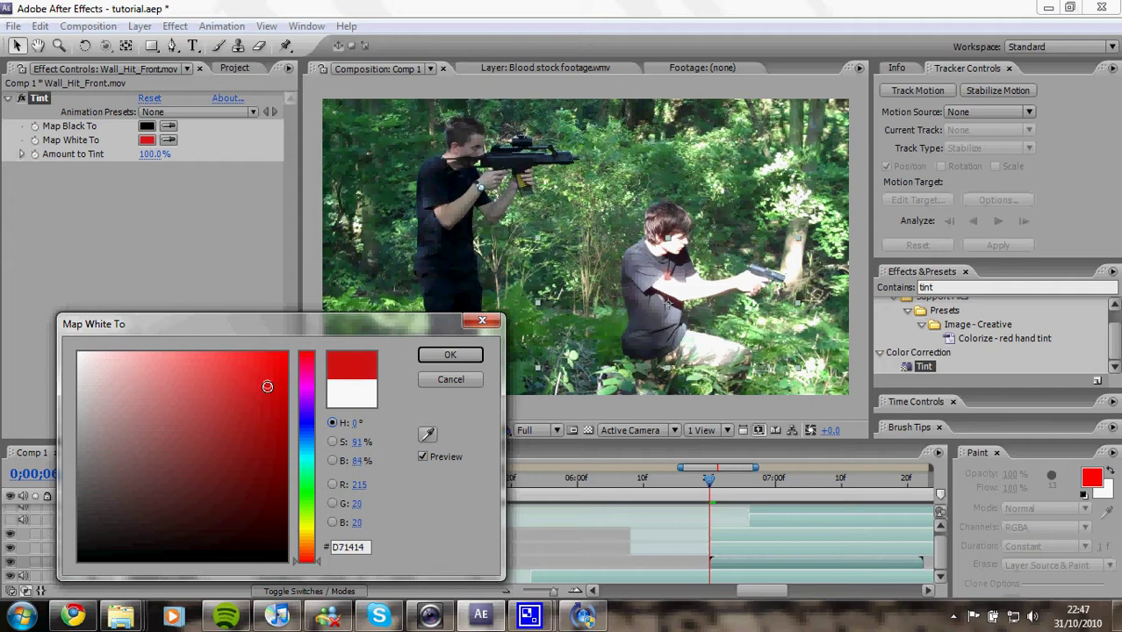
left_click(449, 354)
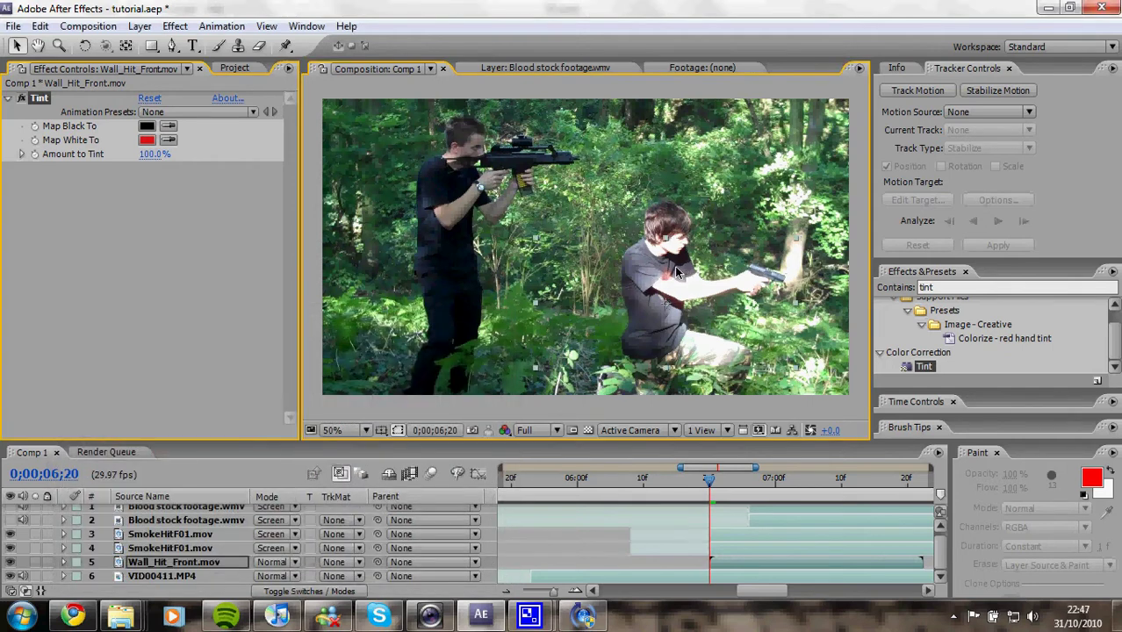
left_click_drag(662, 273, 655, 272)
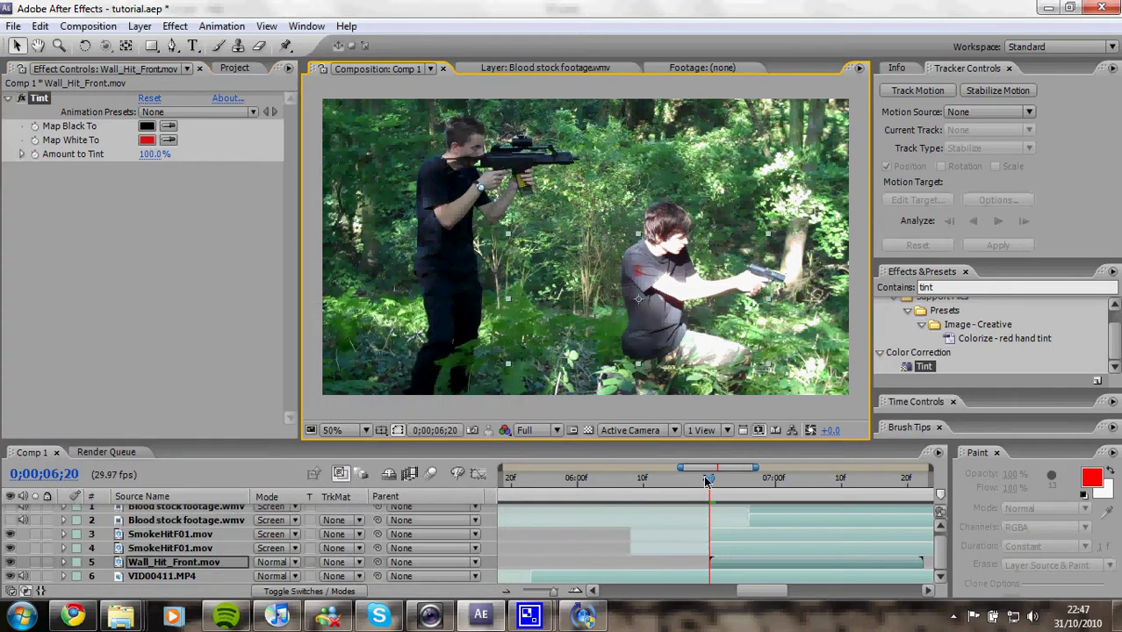
mouse_move(707, 481)
left_mouse_down()
mouse_move(830, 489)
mouse_move(710, 498)
left_mouse_up()
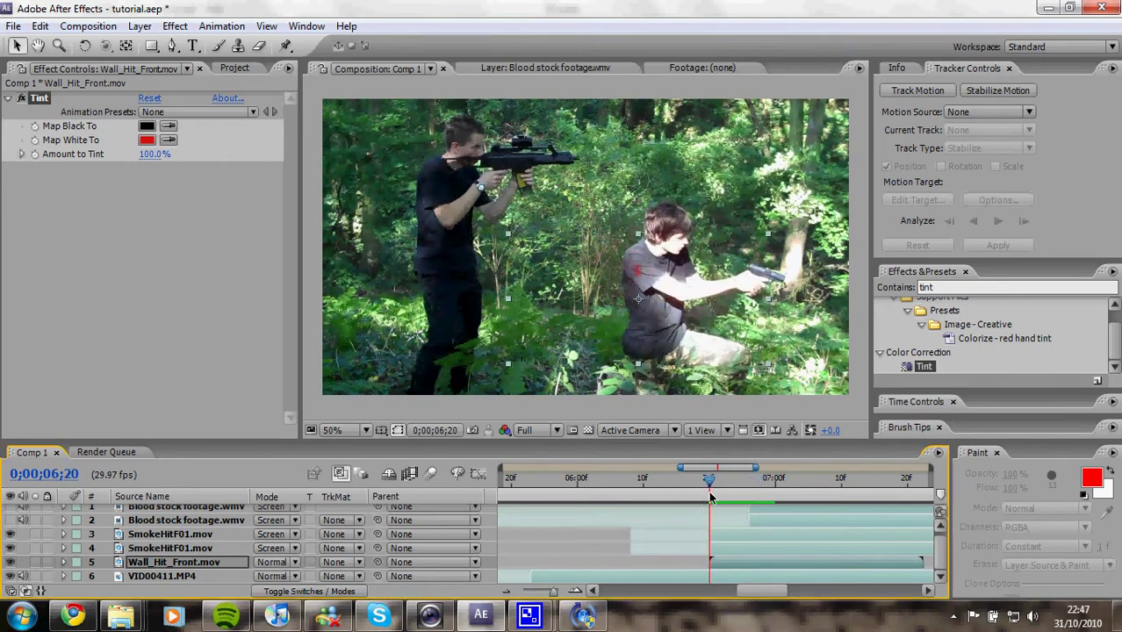
- Select both Blood stock footage layers and drag them into place over the kneeling actor
scroll(13, 518, "up", 1)
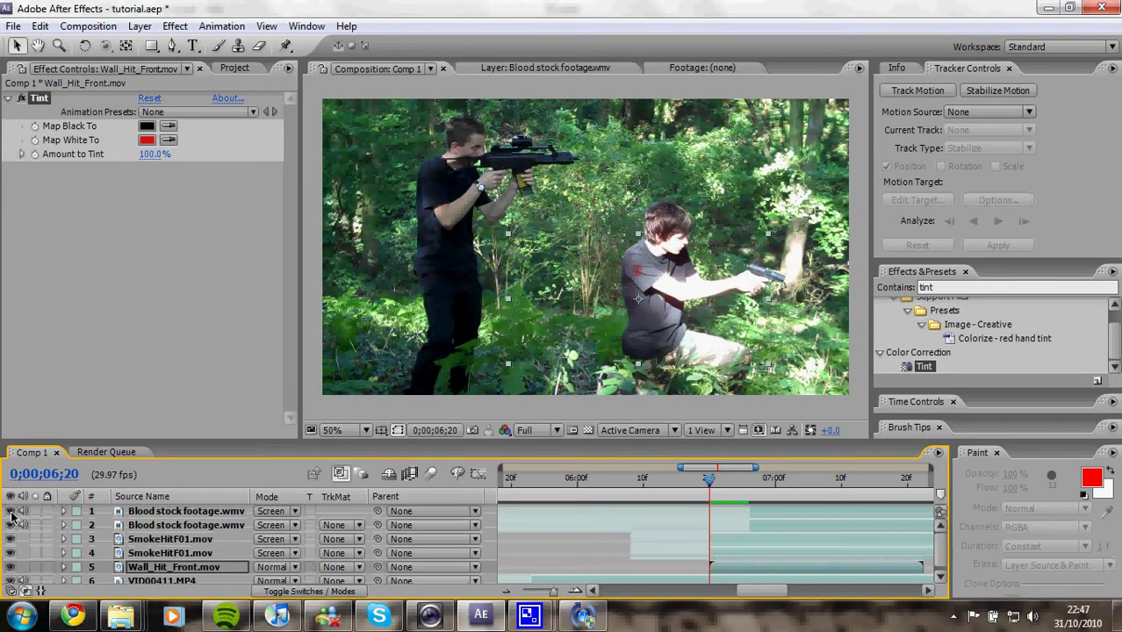
left_click_drag(711, 488, 761, 496)
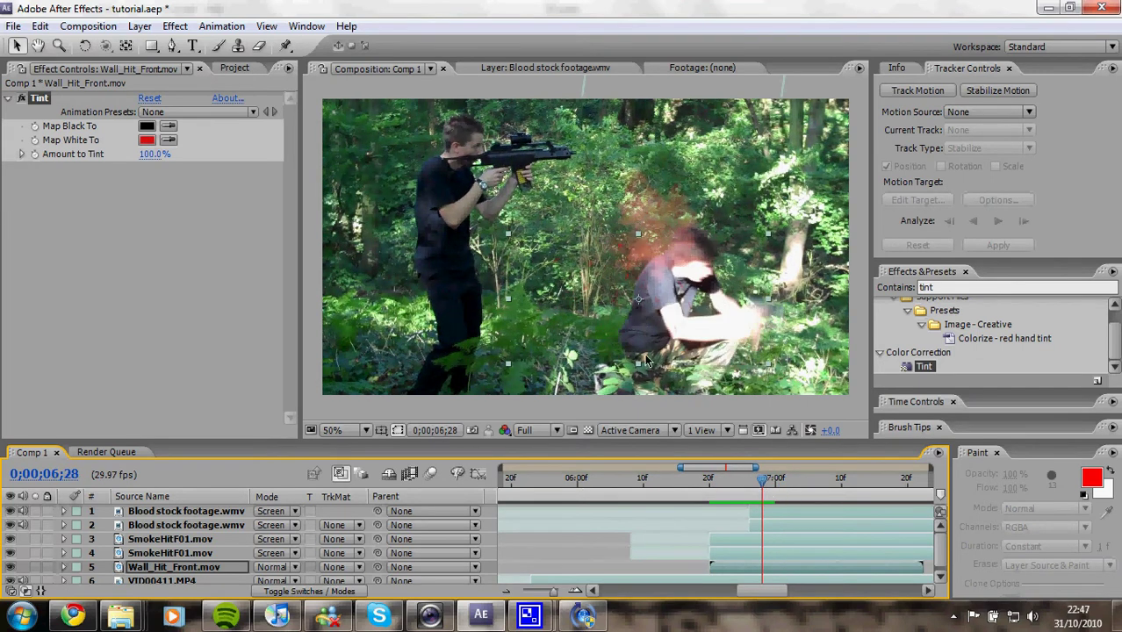
left_click(156, 527)
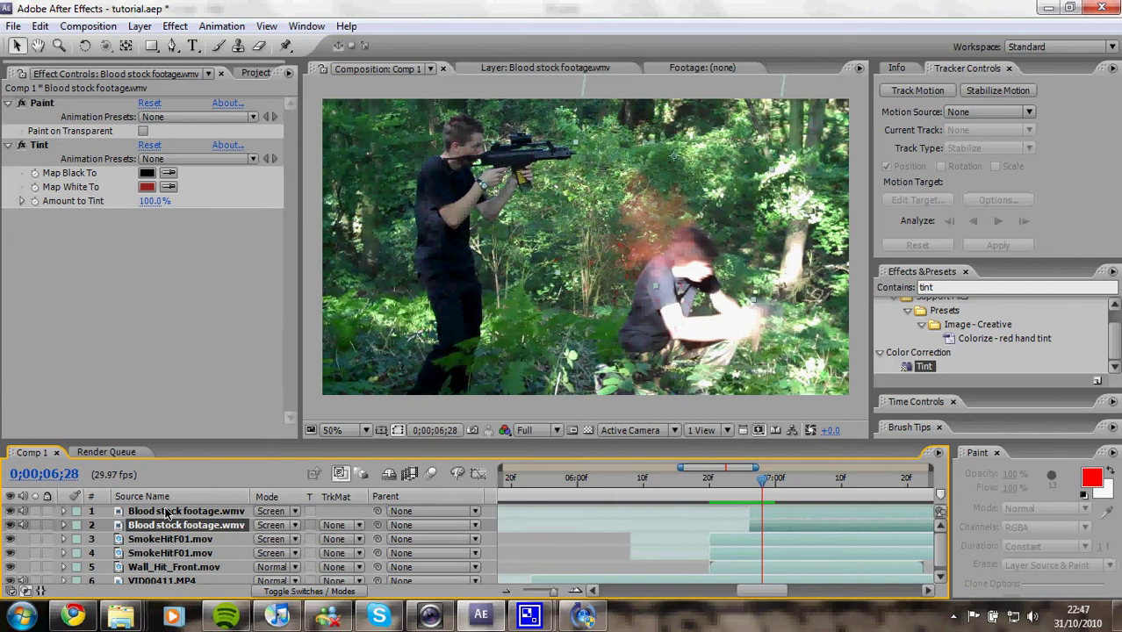
left_click(165, 512, "shift")
left_click_drag(650, 209, 657, 230)
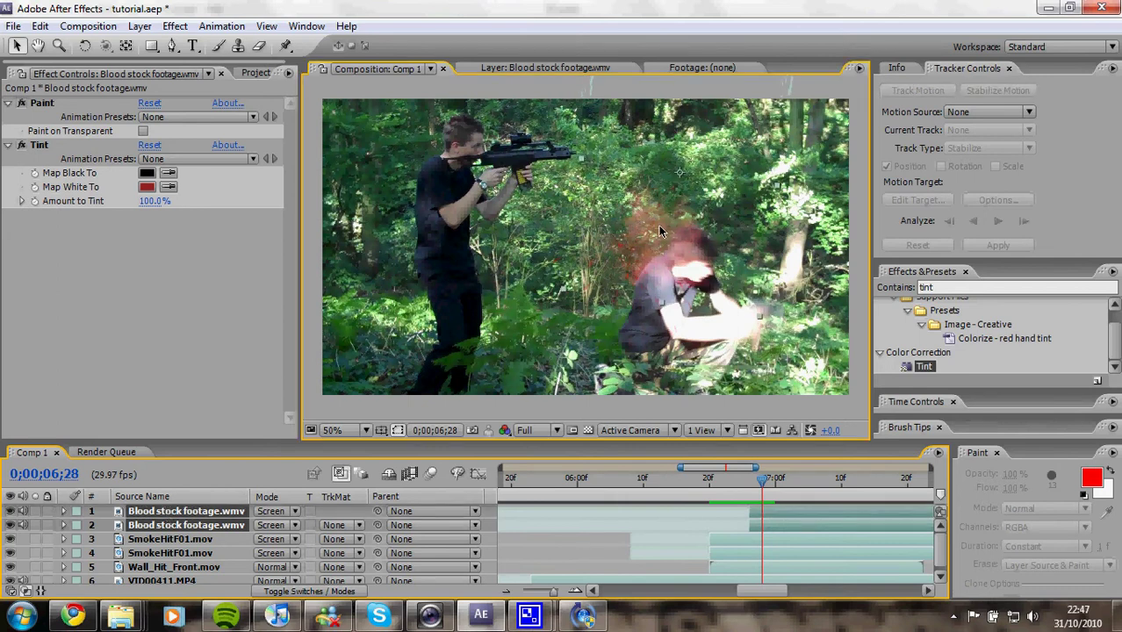
left_click_drag(568, 296, 659, 251)
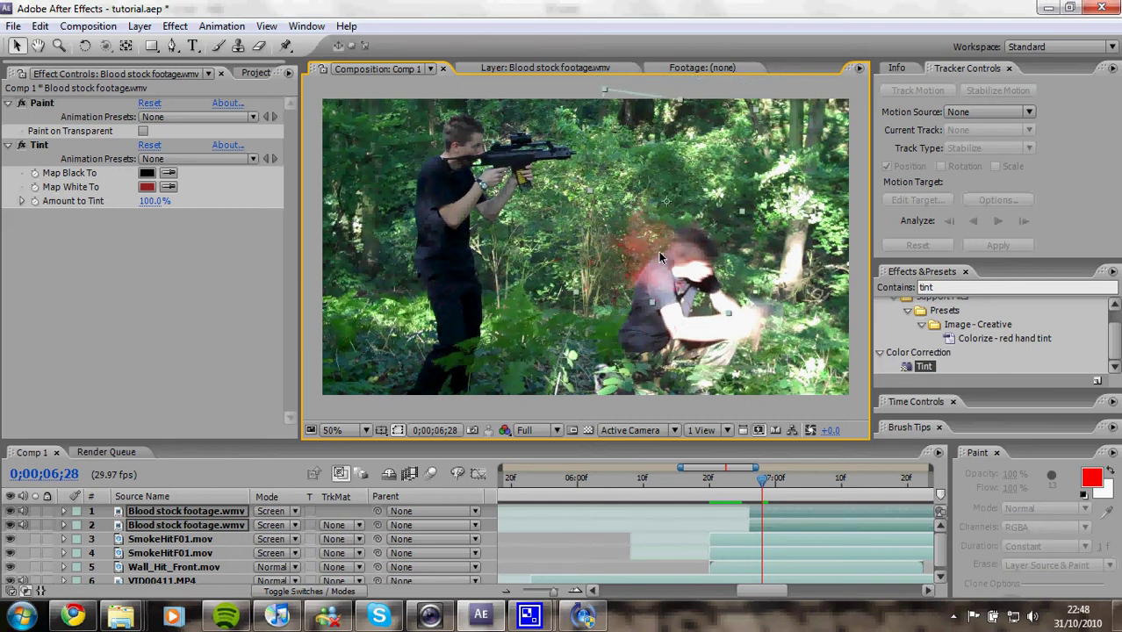
- Change the blood Tint's Map White To colour to darker red 961515 and scrub through the hit
left_click(151, 187)
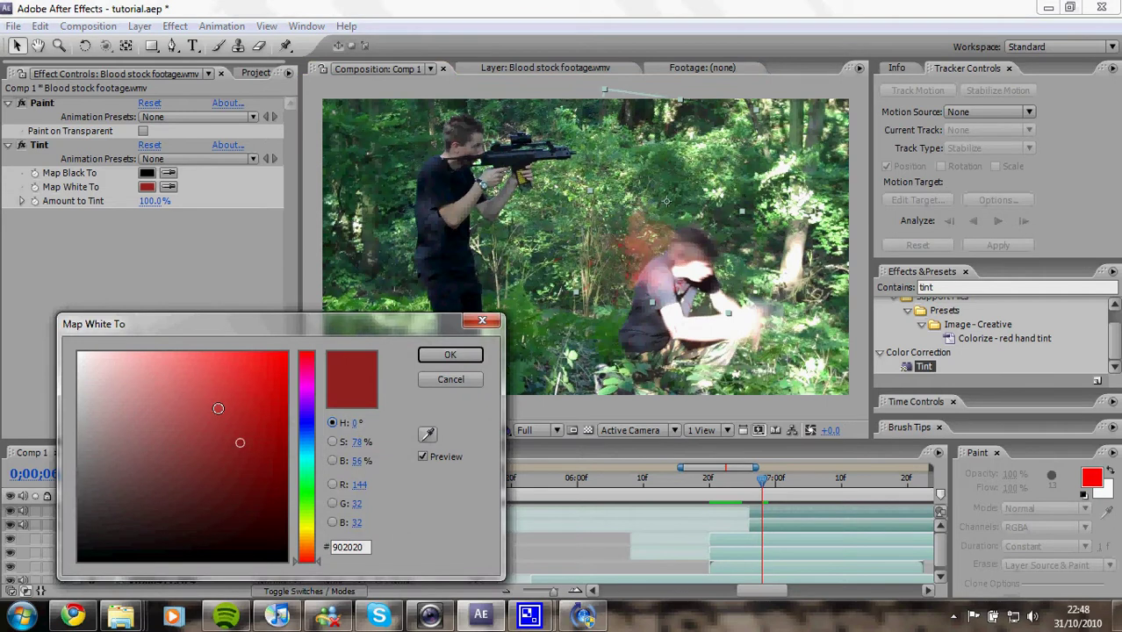
mouse_move(224, 411)
left_mouse_down()
mouse_move(285, 351)
mouse_move(232, 493)
mouse_move(178, 476)
mouse_move(176, 508)
mouse_move(198, 531)
mouse_move(230, 490)
mouse_move(235, 503)
mouse_move(241, 390)
mouse_move(257, 437)
left_mouse_up()
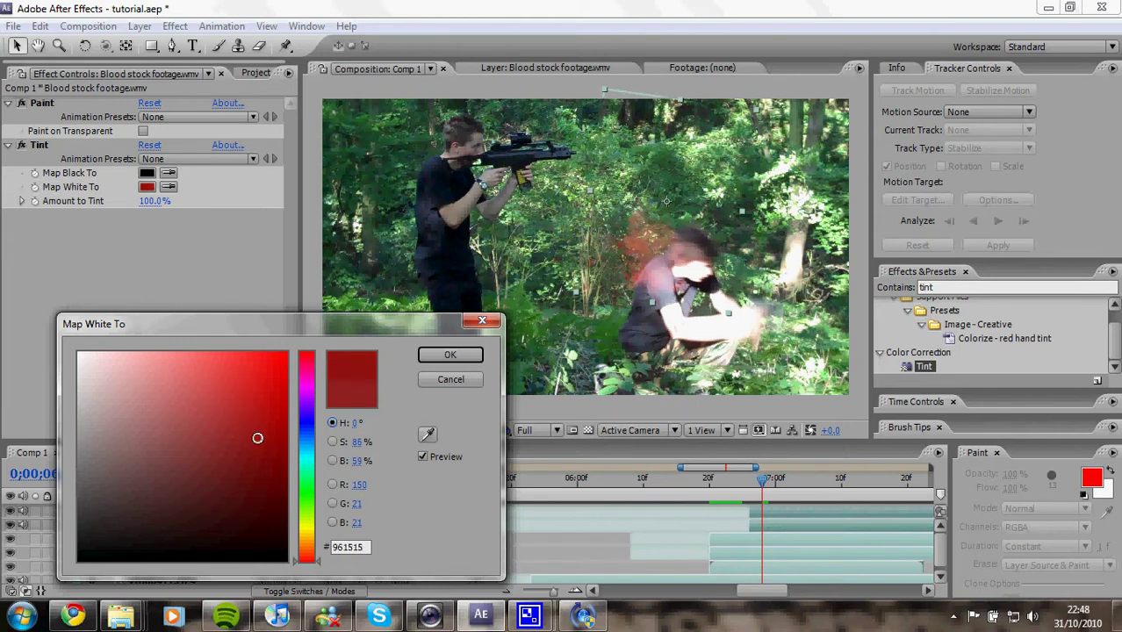
left_click(437, 364)
left_click(698, 479)
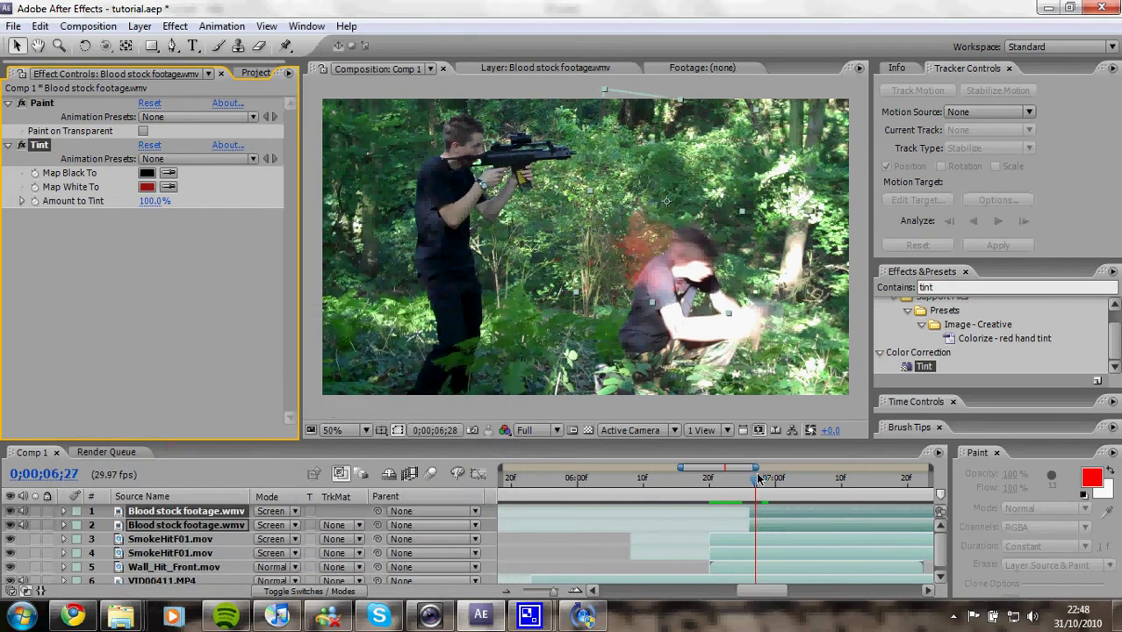
mouse_move(698, 485)
left_mouse_down()
mouse_move(755, 485)
mouse_move(681, 485)
mouse_move(844, 490)
mouse_move(708, 479)
left_mouse_up()
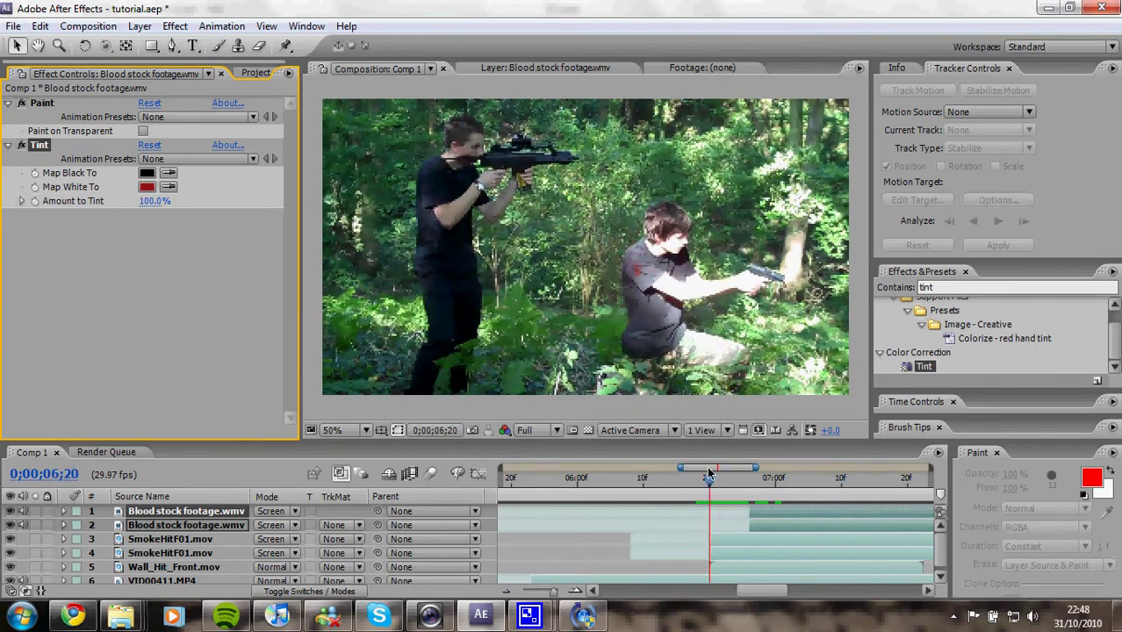
left_click(219, 569)
key("ctrl+d")
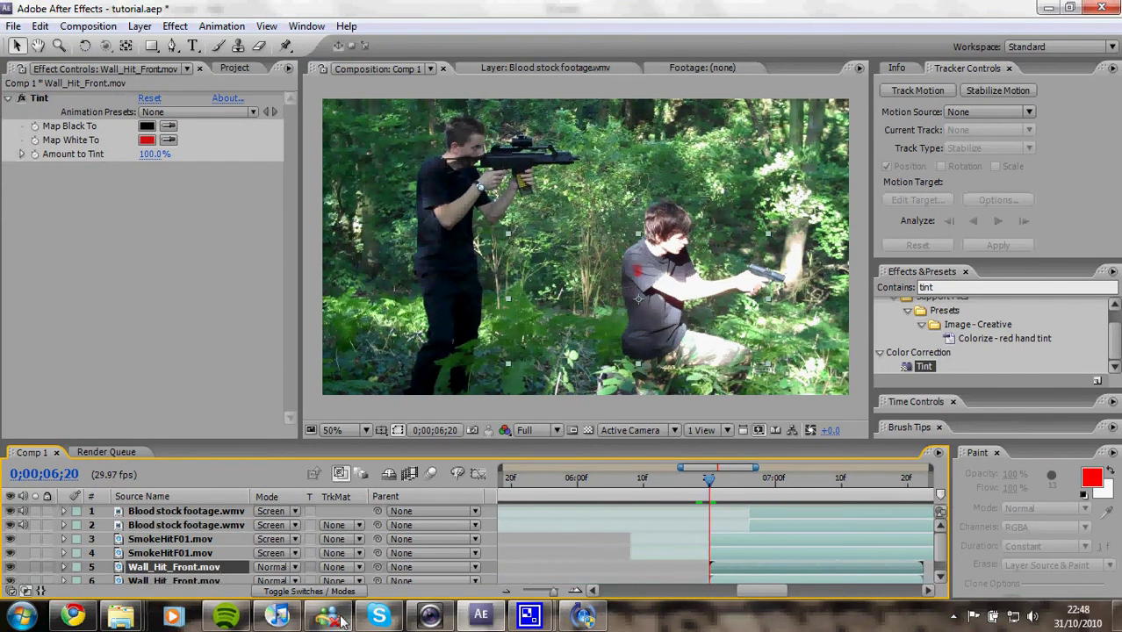
key("KP_0")
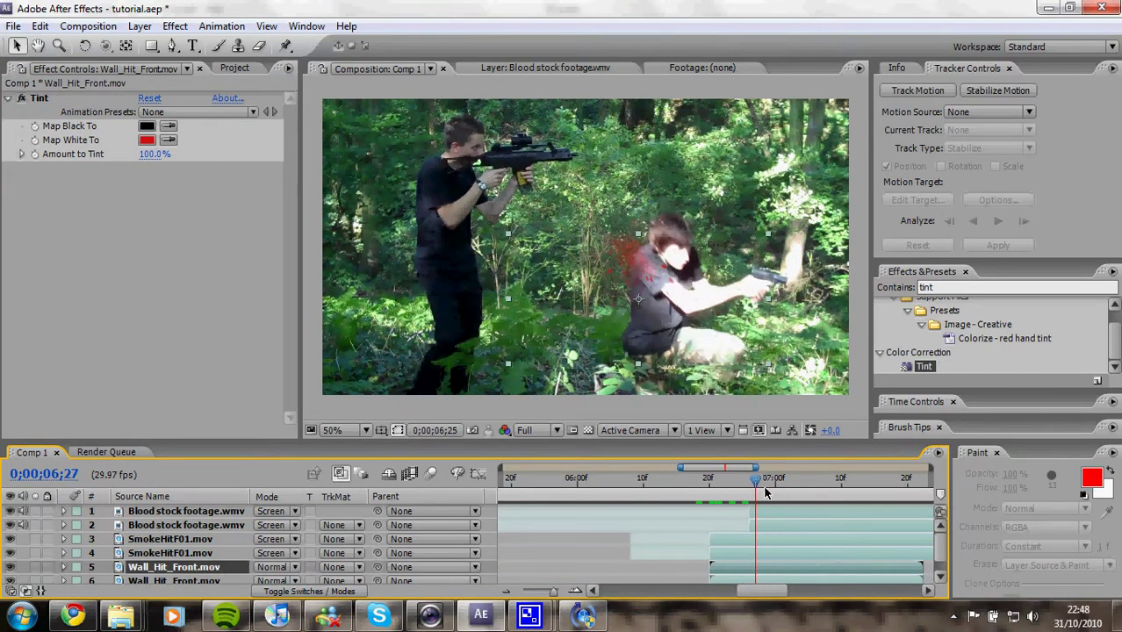
key("KP_0")
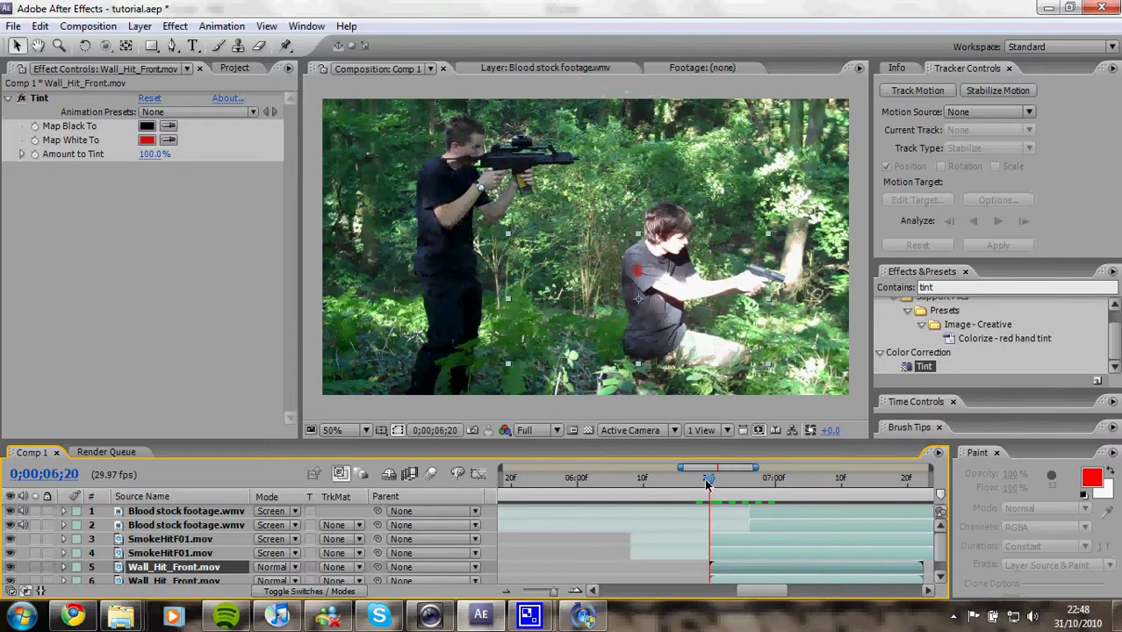
double_click(158, 570)
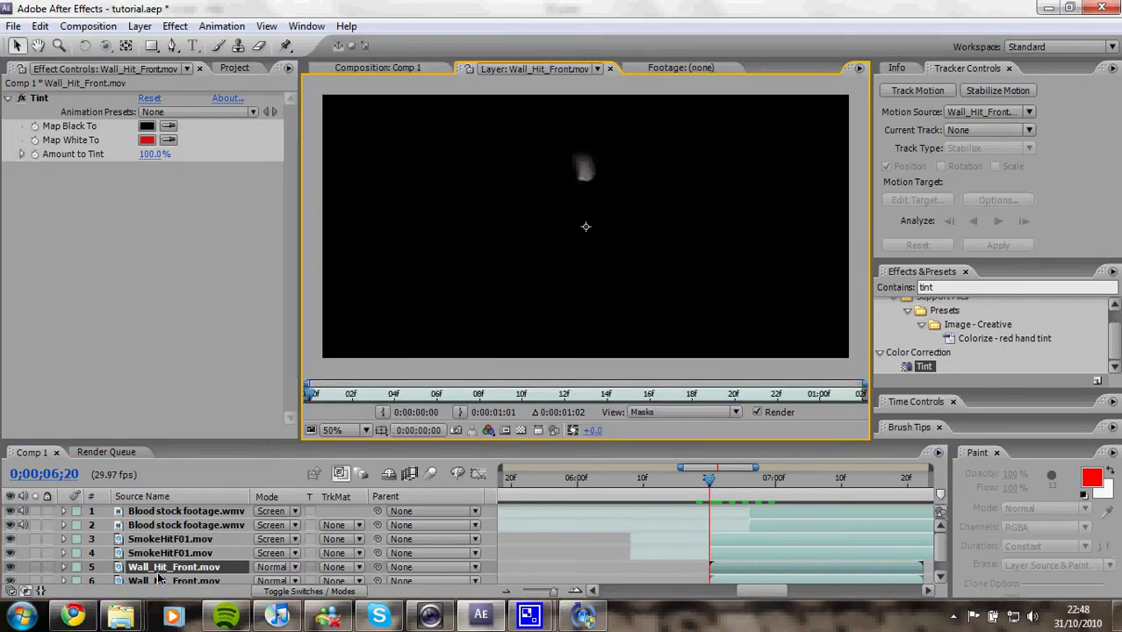
double_click(211, 511)
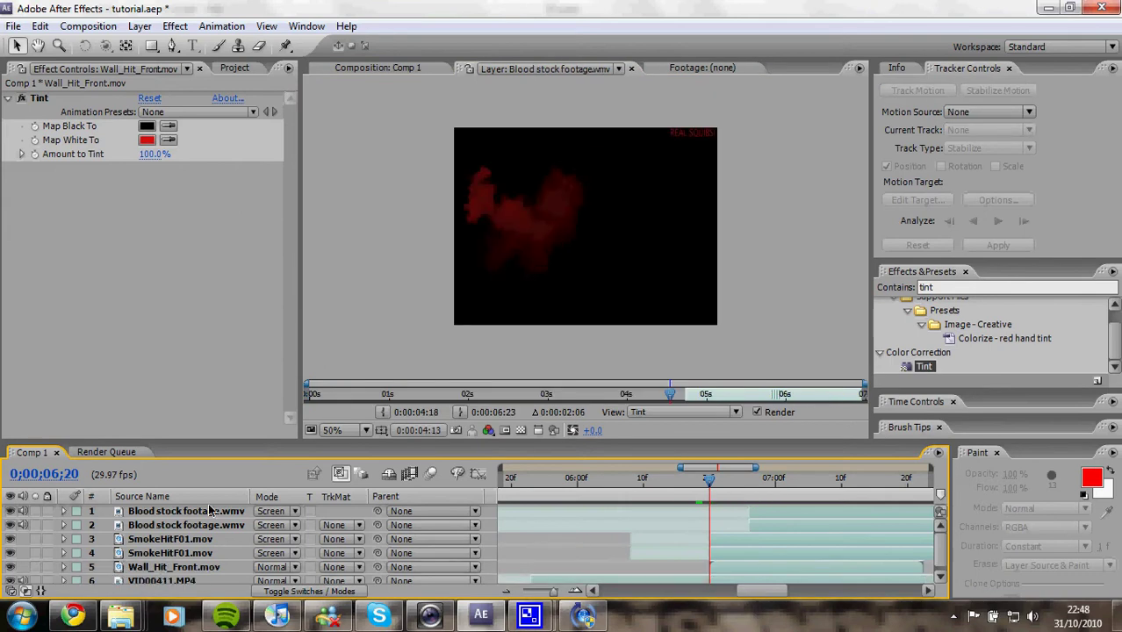
left_click(395, 67)
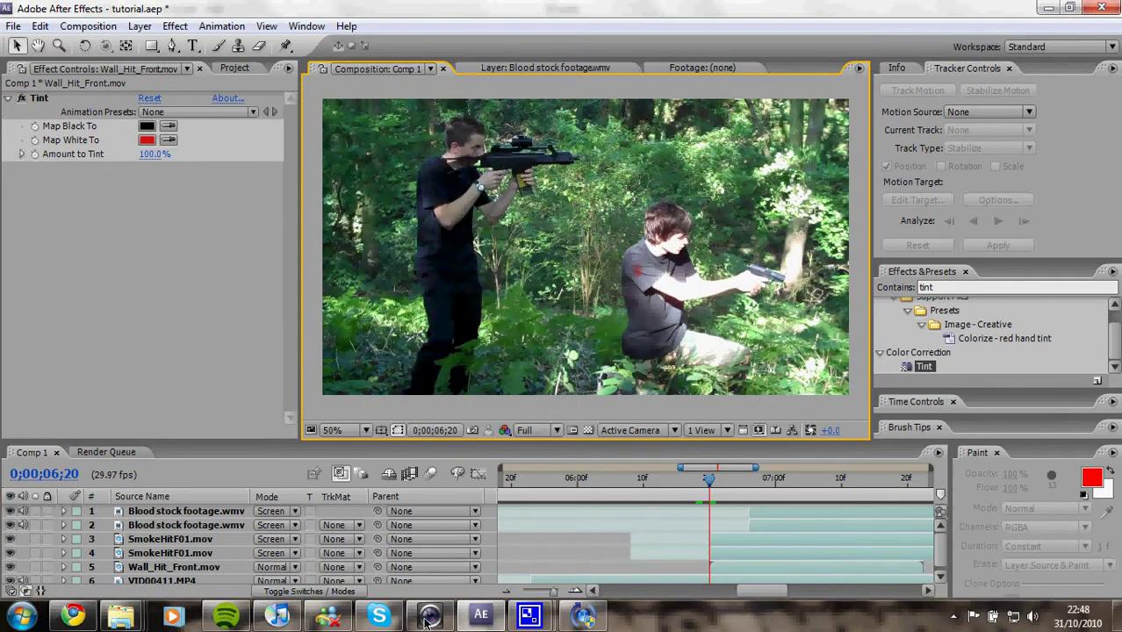
- Switch the Timeline from modes to the layer switch columns, then restore the normal layout
key("grave")
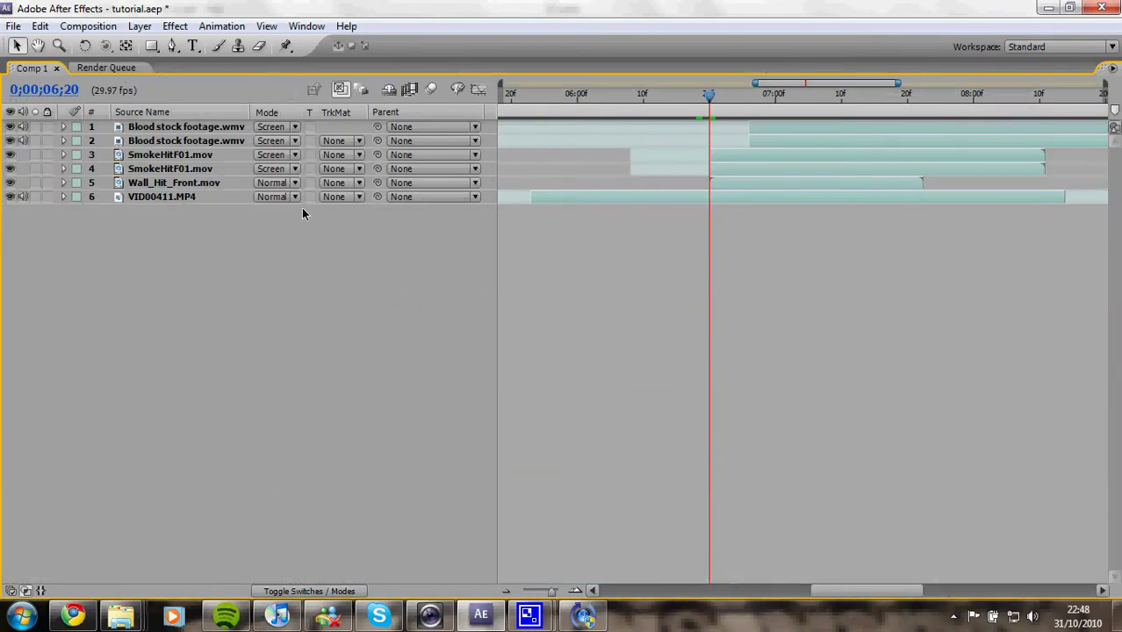
left_click(296, 593)
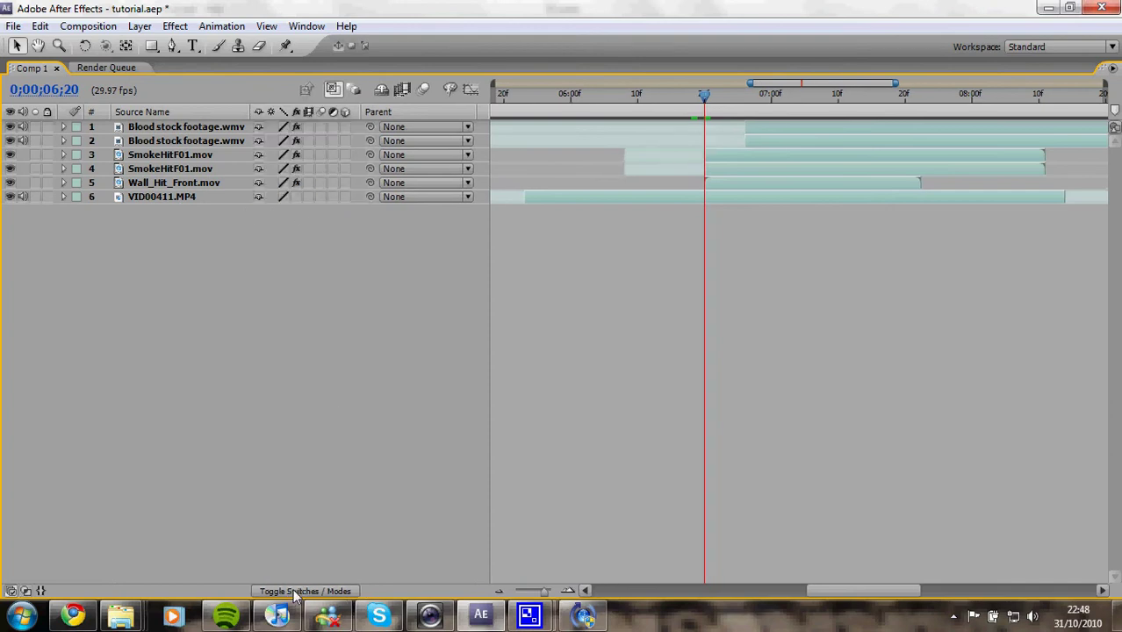
key("grave")
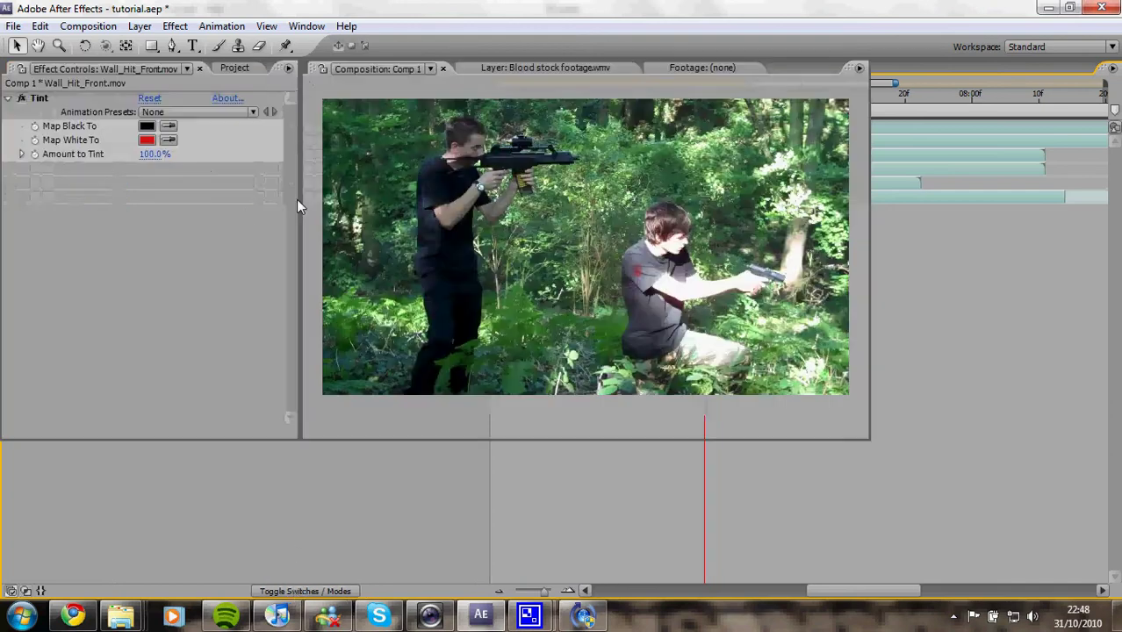
- Return to just before the hit and enlarge Time Controls to start a cached preview
left_click_drag(695, 478, 690, 479)
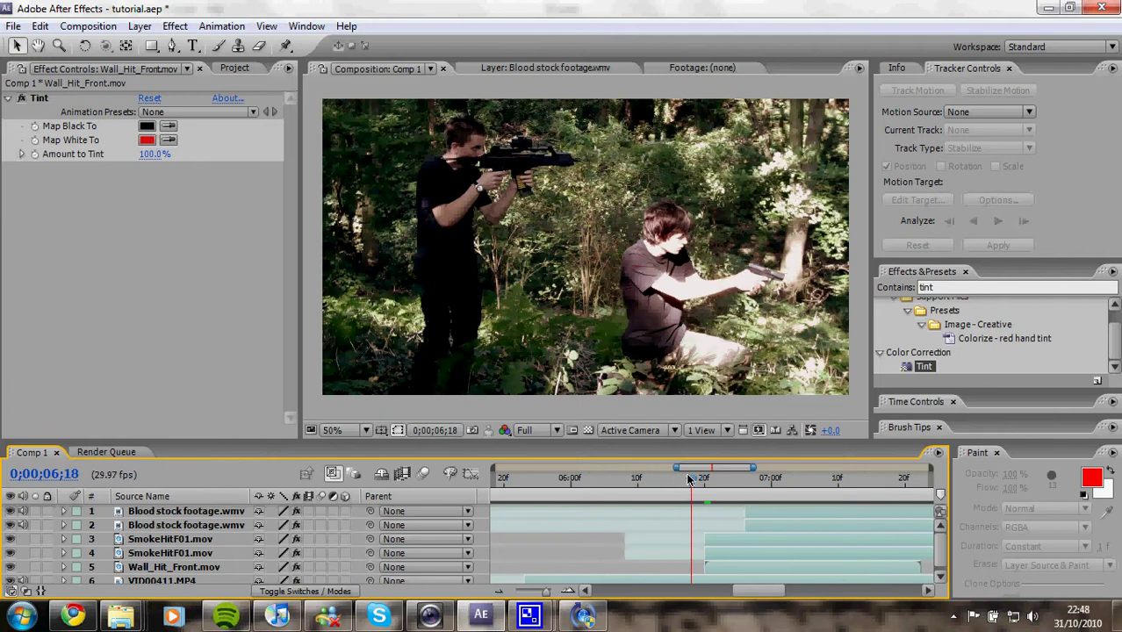
left_click_drag(958, 393, 957, 383)
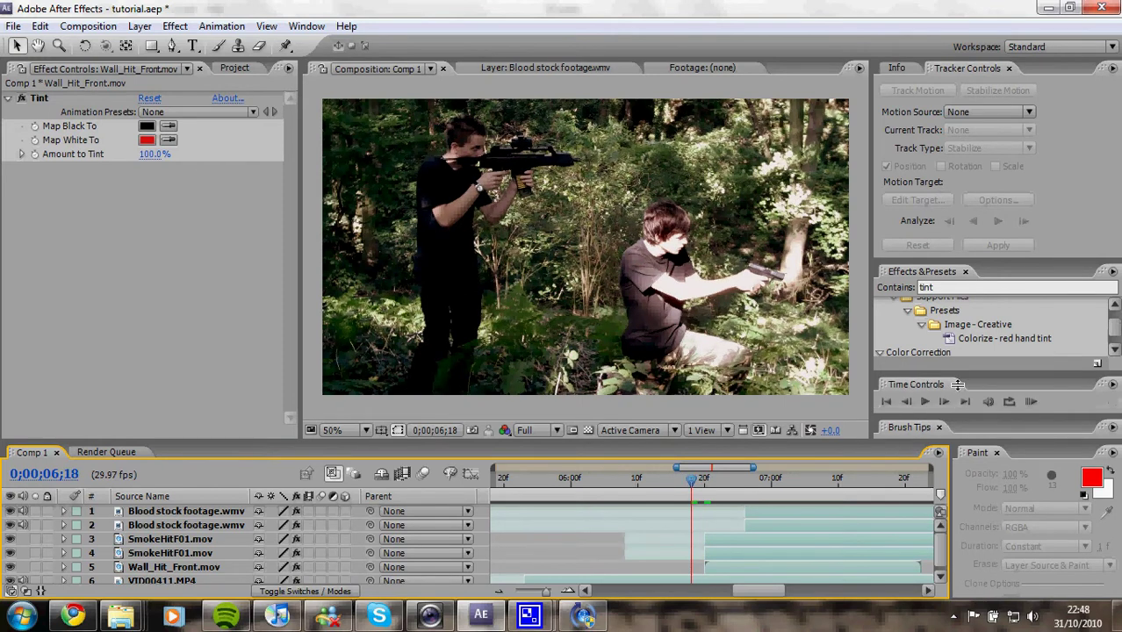
left_click(1030, 401)
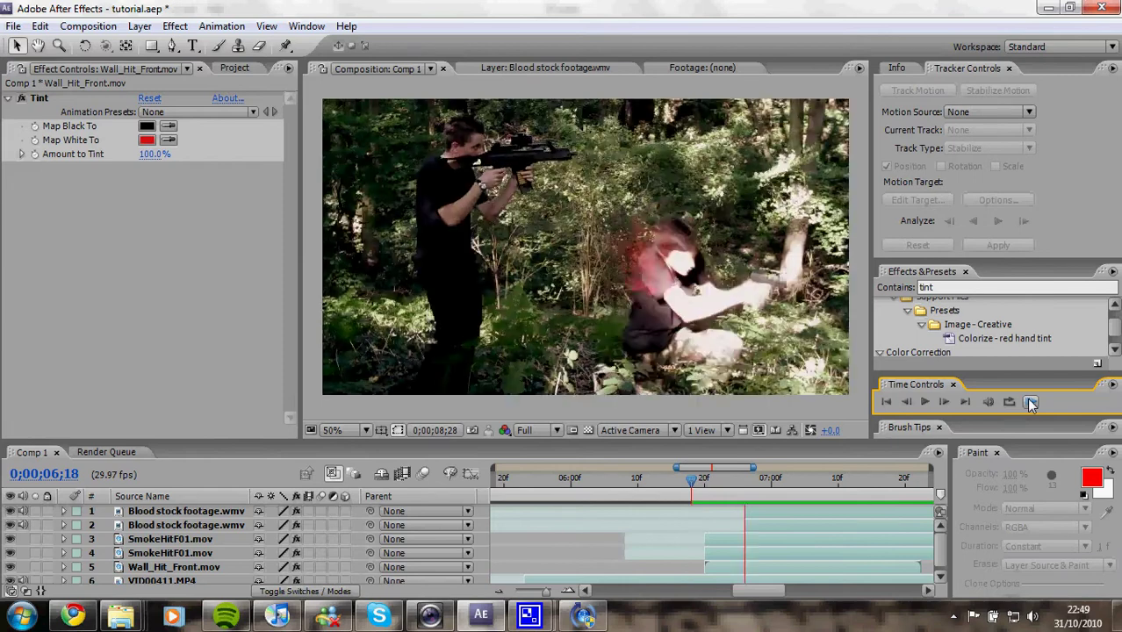
- Stop the preview, mute layer 1's audio, and return to just before the hit
left_click(1011, 404)
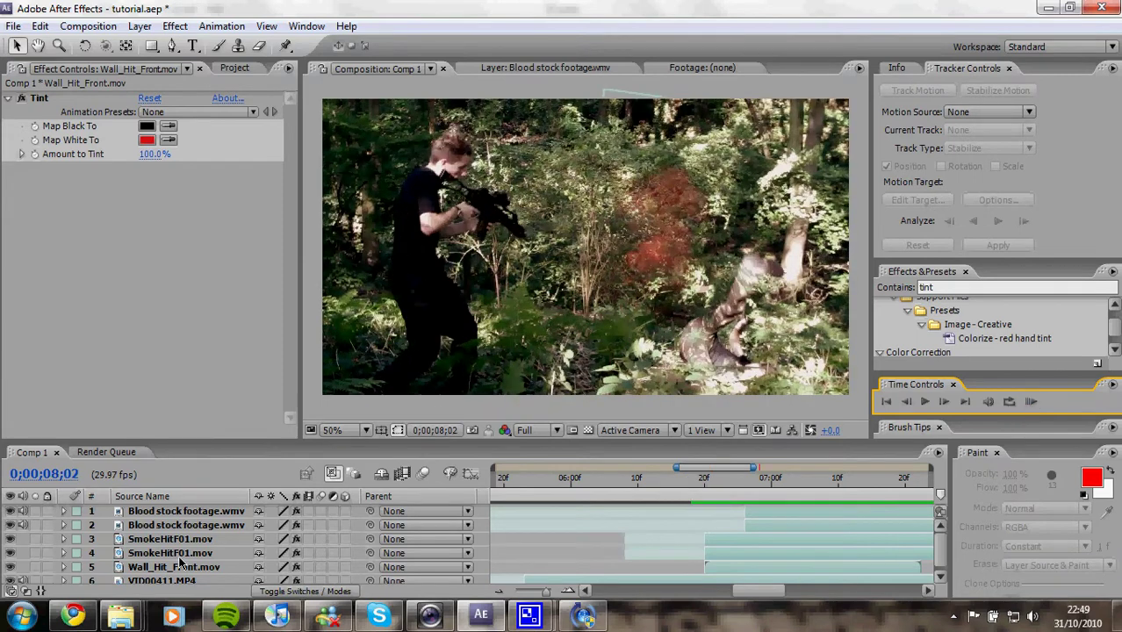
left_click(21, 530)
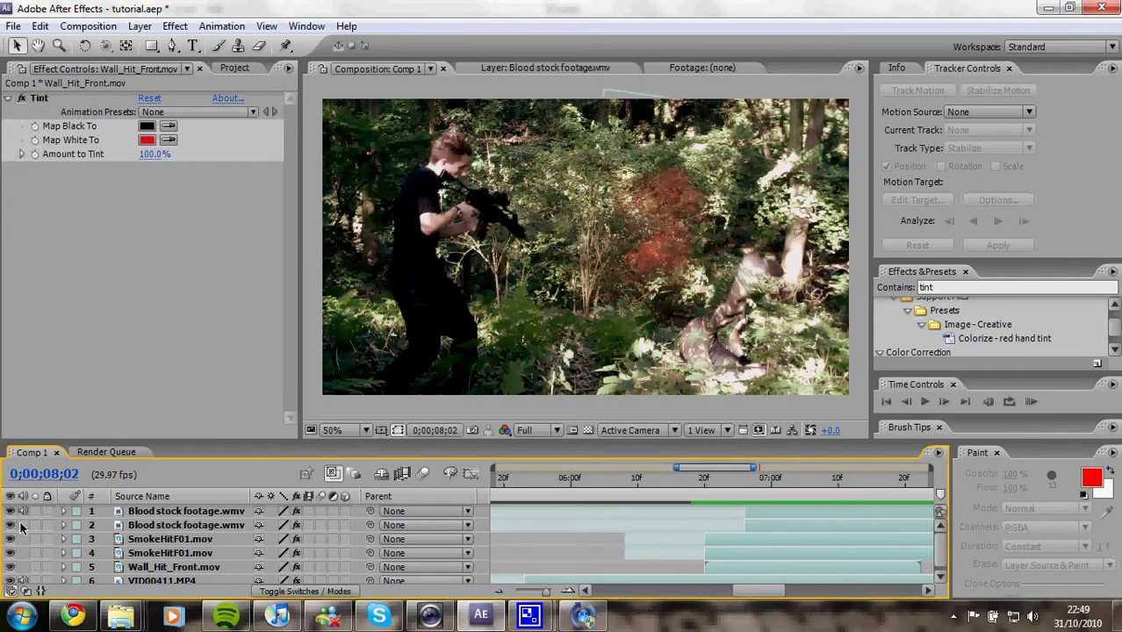
left_click(22, 513)
left_click_drag(693, 486, 682, 482)
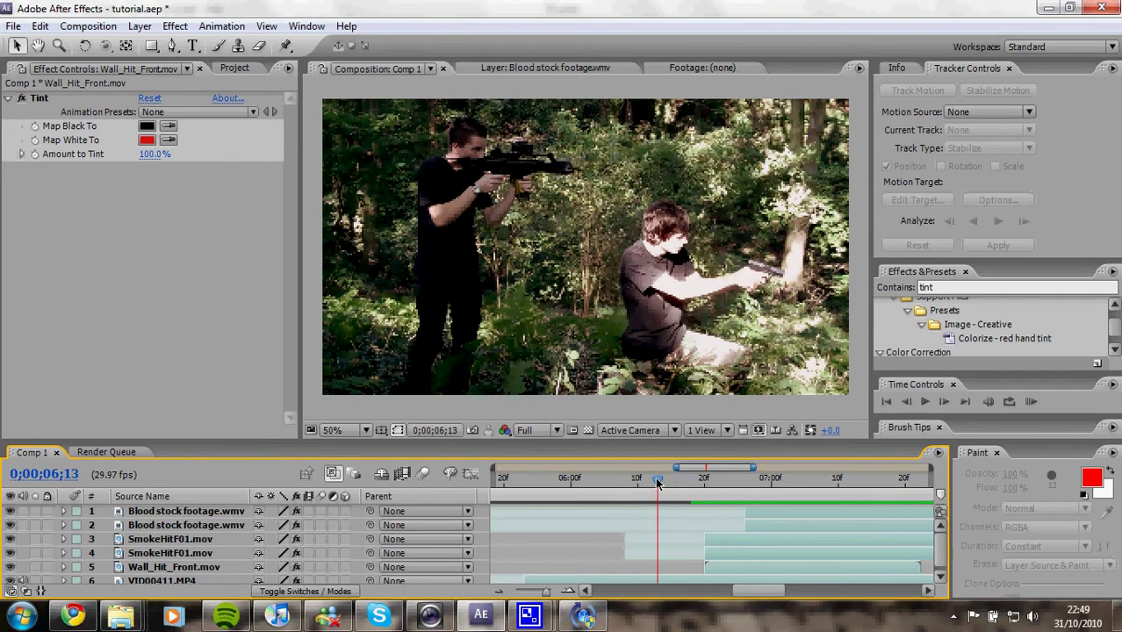
- RAM Preview the hit again, then scrub to the hit frame 06;28
left_click(1030, 402)
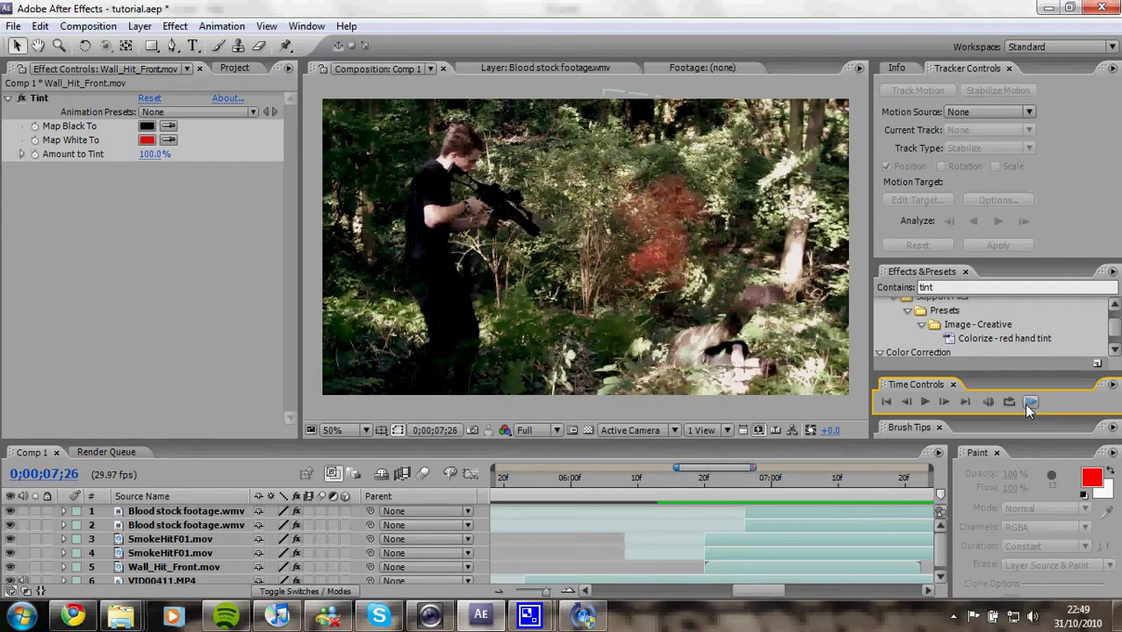
mouse_move(662, 481)
left_mouse_down()
mouse_move(794, 479)
mouse_move(700, 474)
mouse_move(744, 459)
mouse_move(845, 459)
mouse_move(710, 459)
mouse_move(856, 458)
mouse_move(671, 469)
mouse_move(839, 434)
mouse_move(702, 439)
mouse_move(851, 439)
mouse_move(683, 433)
mouse_move(806, 444)
mouse_move(696, 460)
mouse_move(877, 433)
mouse_move(683, 455)
mouse_move(736, 484)
mouse_move(875, 460)
left_mouse_up()
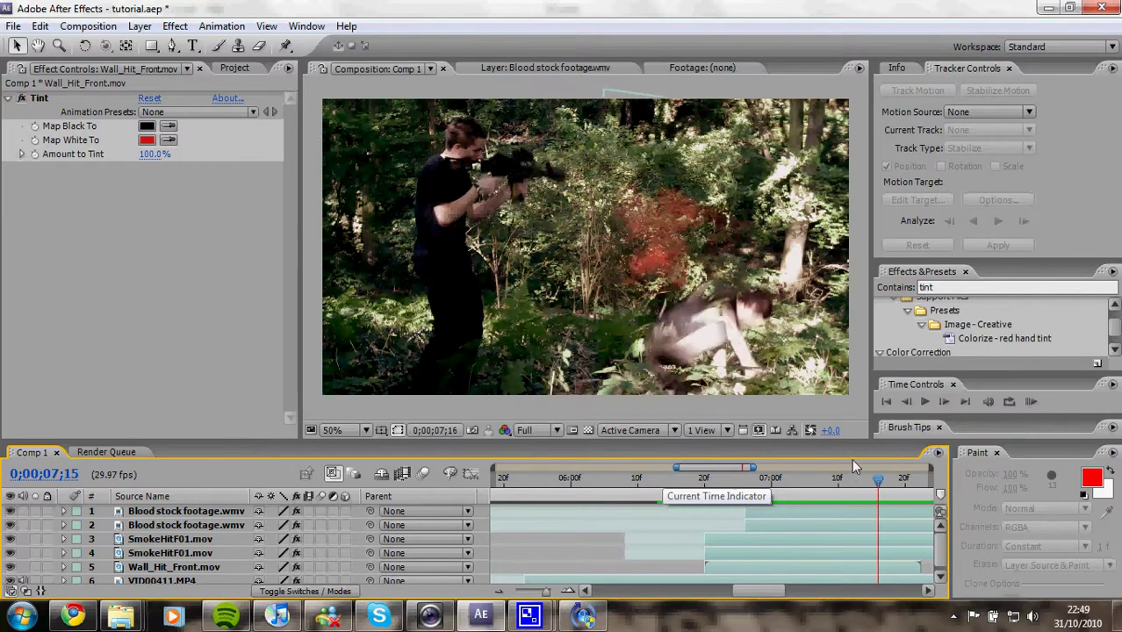
left_click(703, 485)
left_click_drag(701, 485, 756, 483)
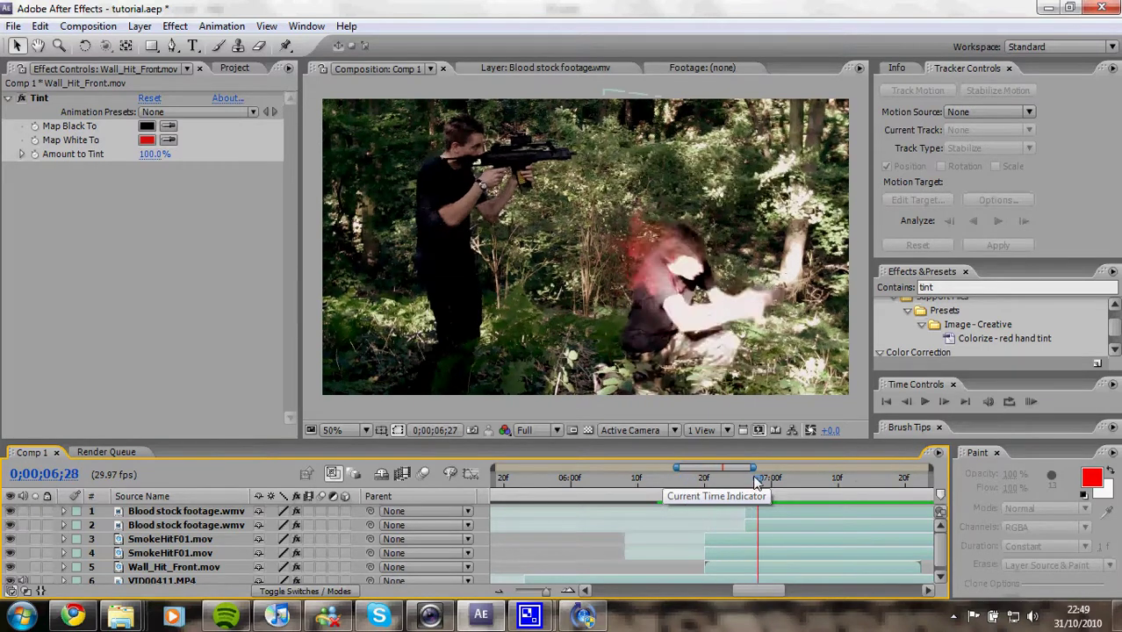